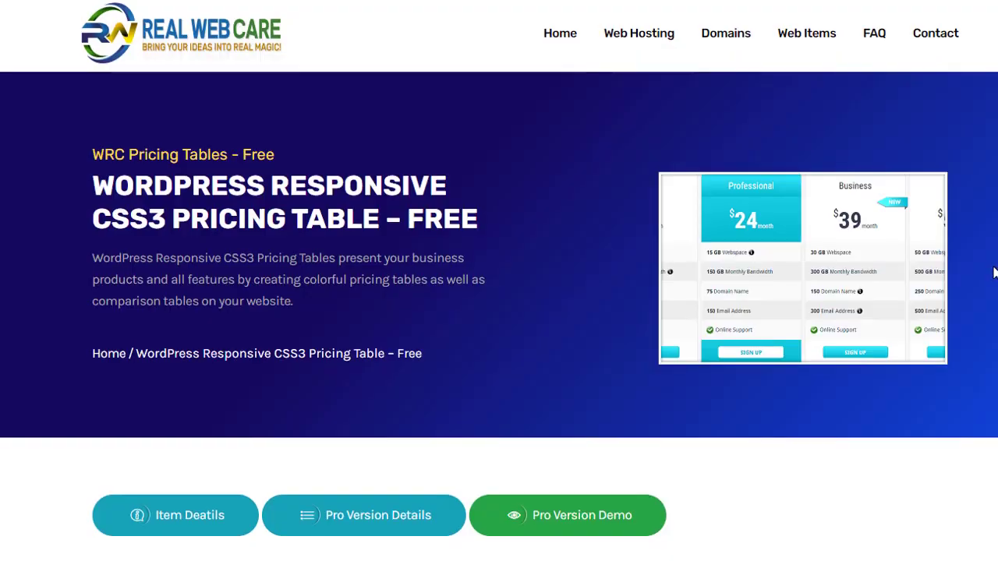
Step: Scroll through Pricing Table Demos 1–8 on the Real Web Care demo page and back up
scroll(992, 273, down, 5)
scroll(499, 312, down, 2)
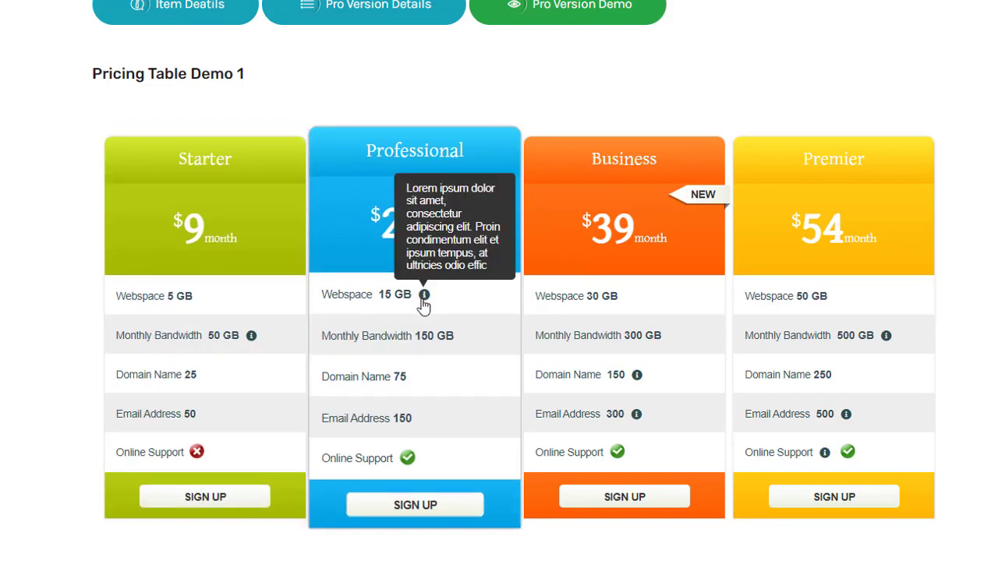
scroll(665, 223, down, 1)
scroll(664, 223, down, 5)
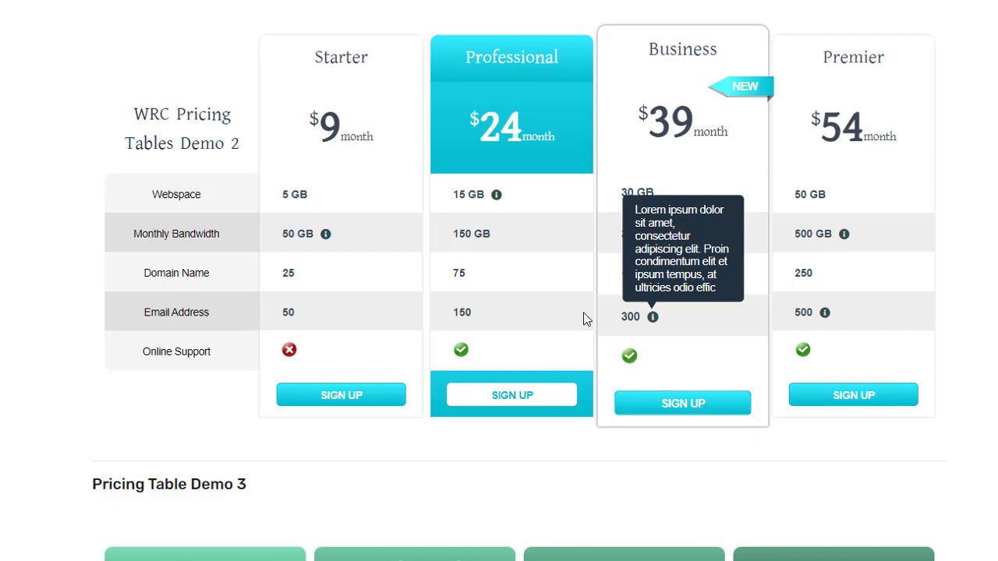
scroll(498, 280, down, 3)
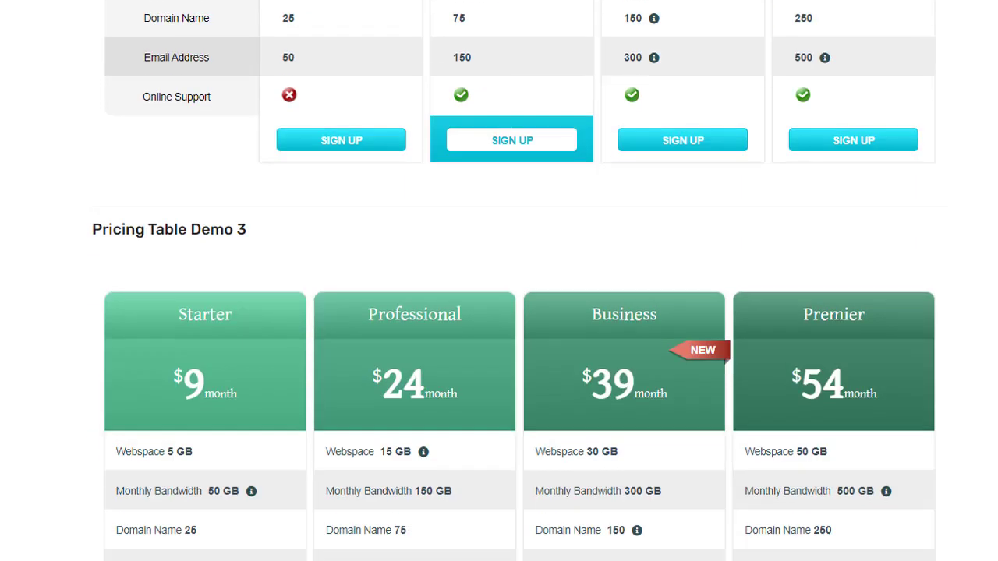
scroll(499, 280, down, 2)
scroll(499, 280, down, 5)
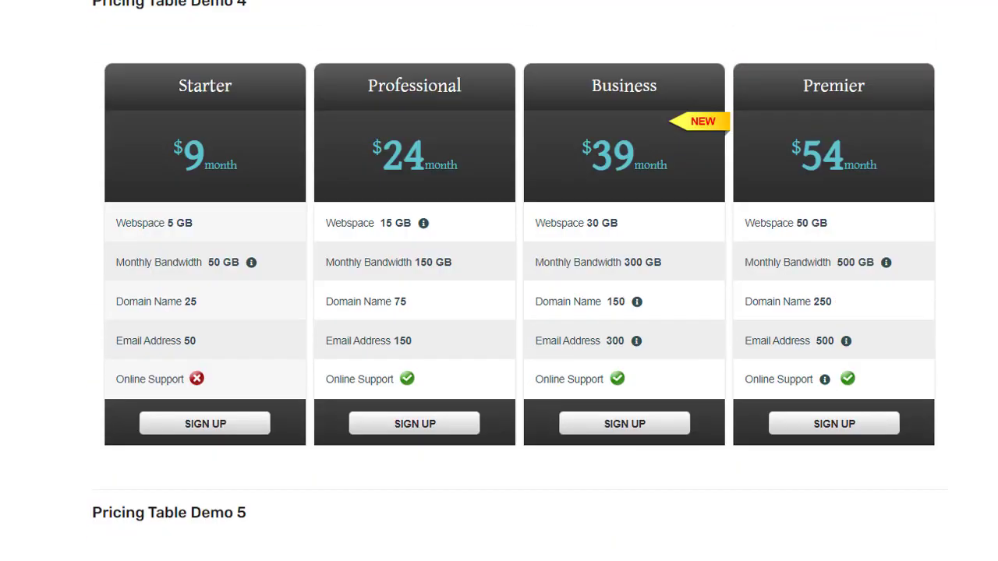
scroll(499, 280, down, 4)
scroll(499, 281, down, 2)
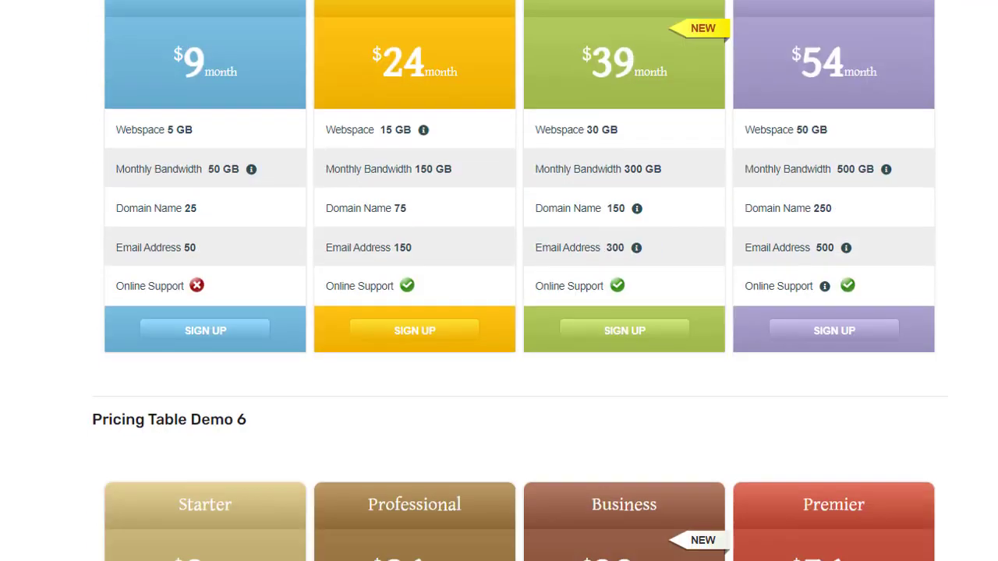
scroll(499, 280, down, 4)
scroll(499, 281, down, 1)
scroll(499, 281, down, 2)
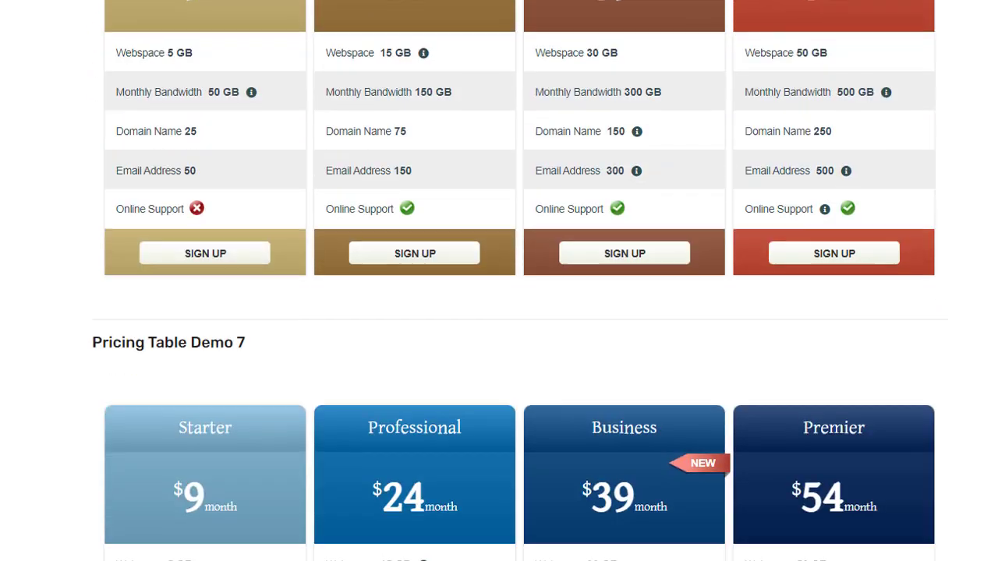
scroll(499, 281, down, 5)
scroll(499, 281, down, 1)
scroll(499, 280, down, 4)
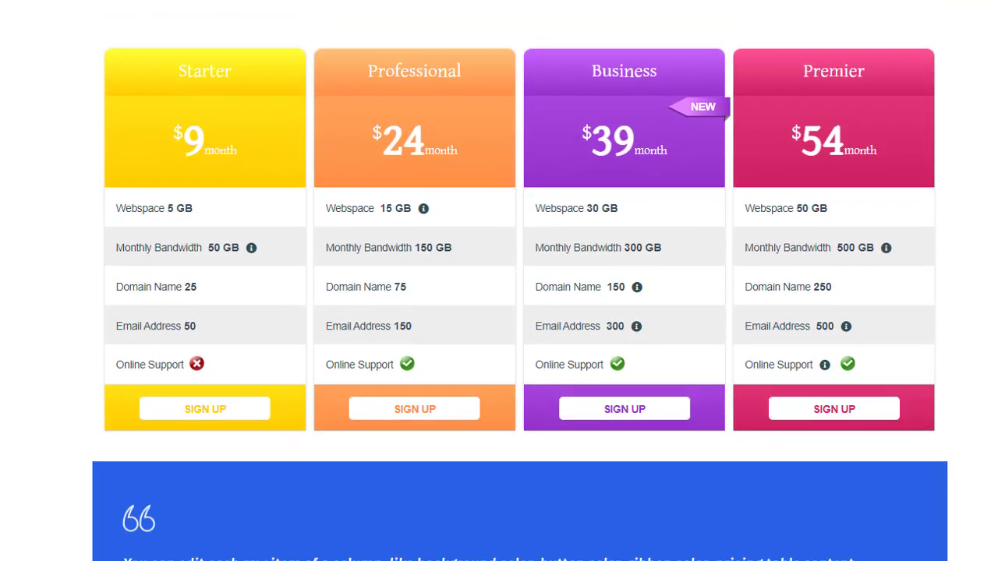
scroll(499, 281, up, 4)
scroll(499, 281, up, 3)
scroll(499, 281, up, 3)
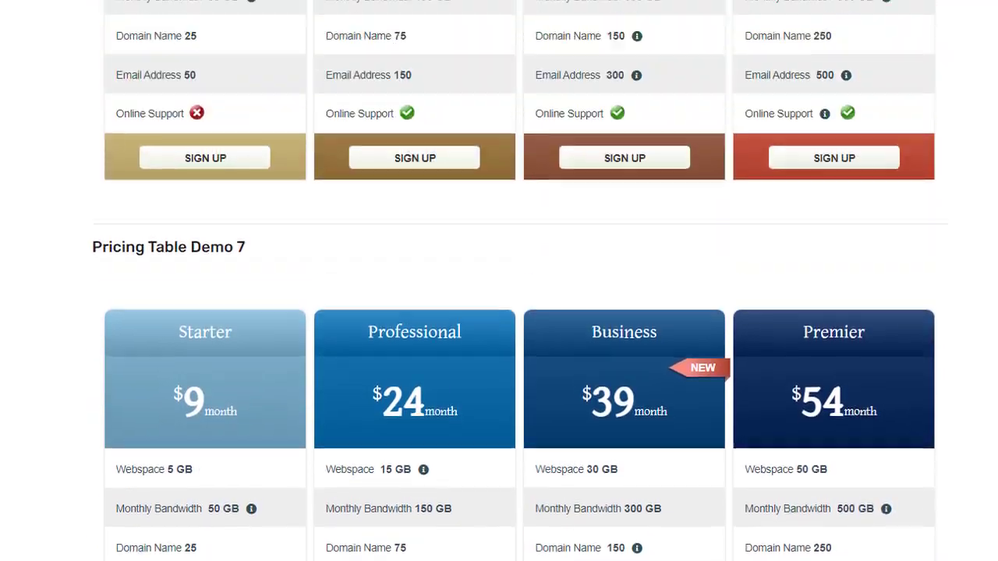
scroll(499, 281, up, 5)
scroll(499, 281, up, 3)
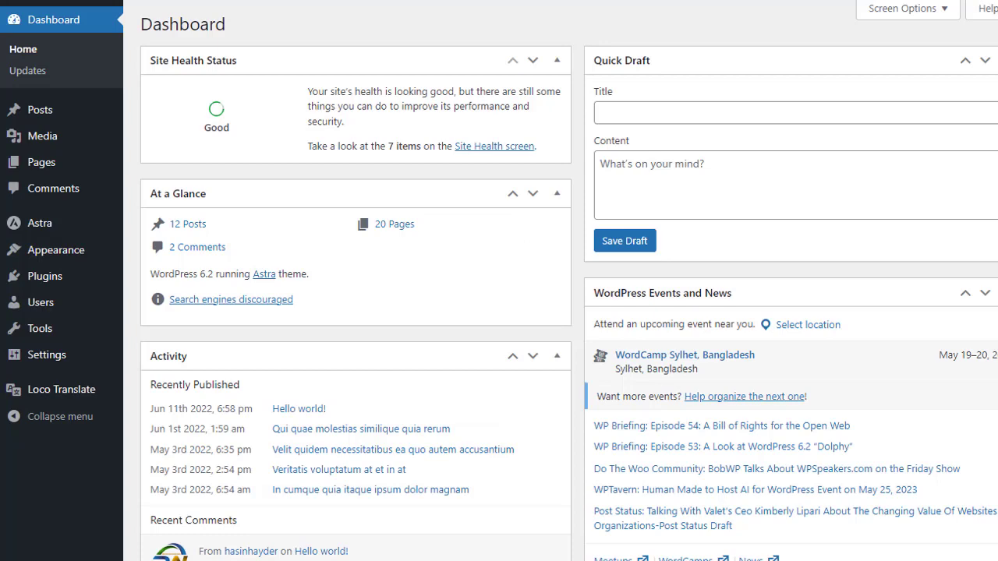
mouse_move(44, 276)
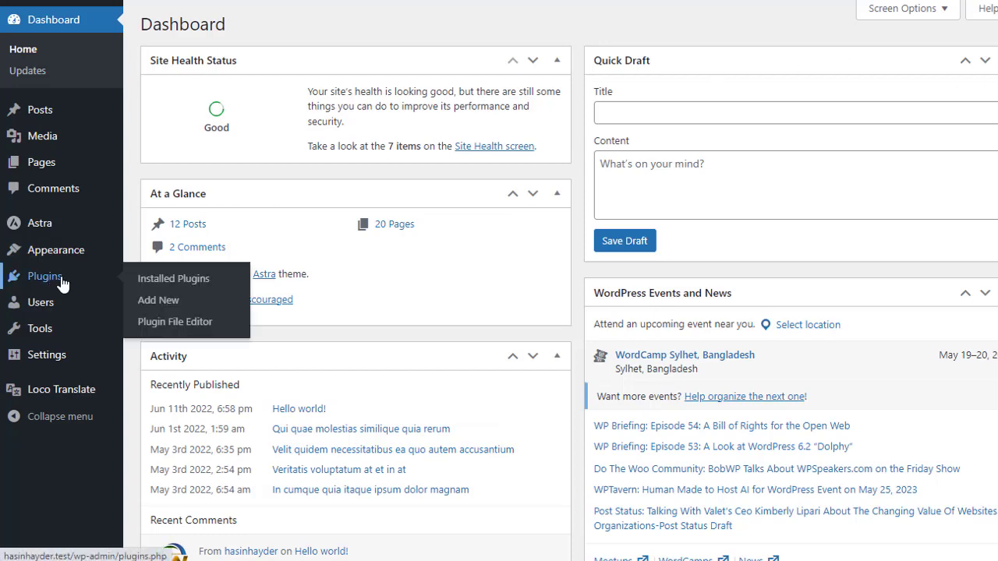
Step: Search the plugin directory for 'wrc pricing table', then install and activate WRC Pricing Tables
click(173, 304)
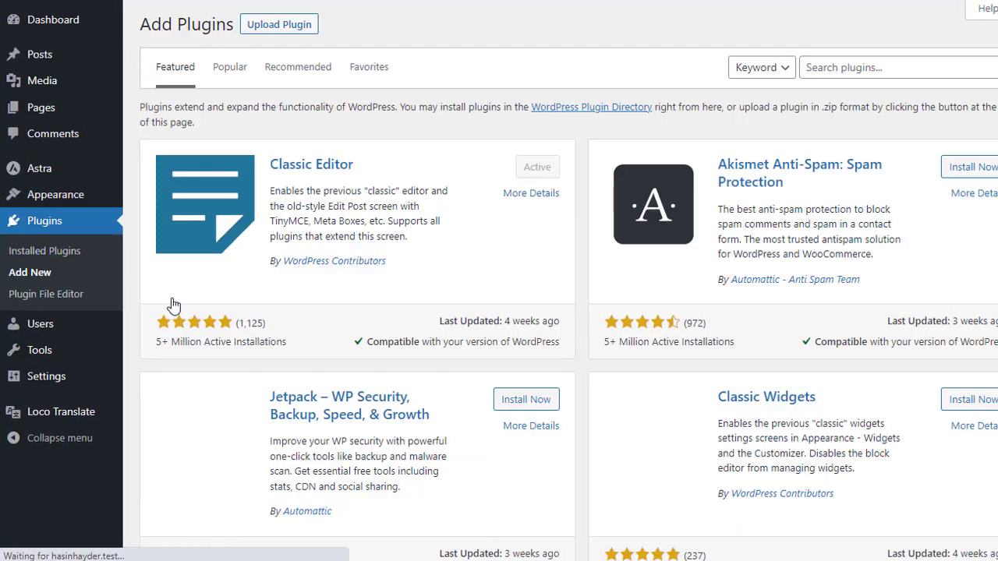
click(799, 71)
text(wrc pricing table)
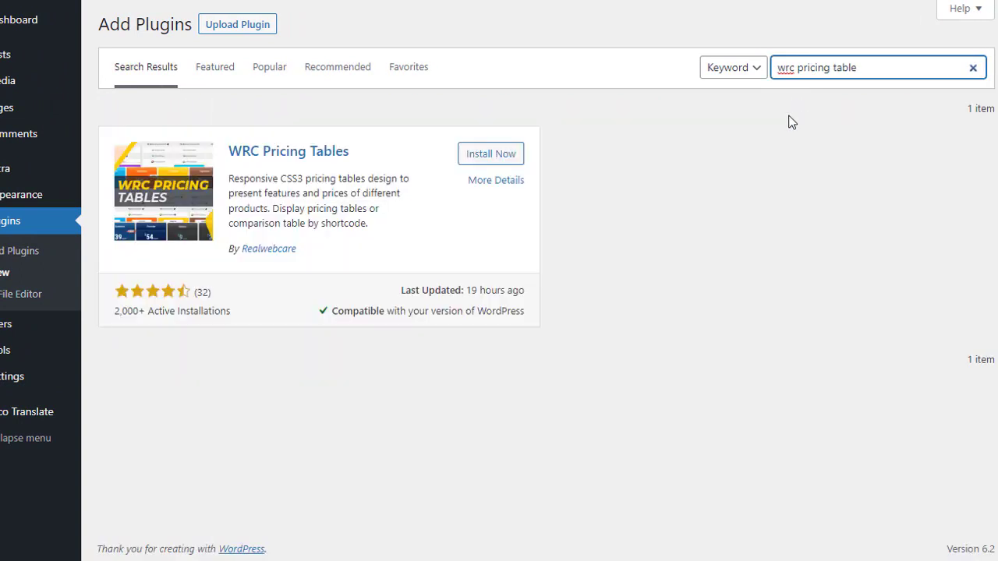
click(503, 161)
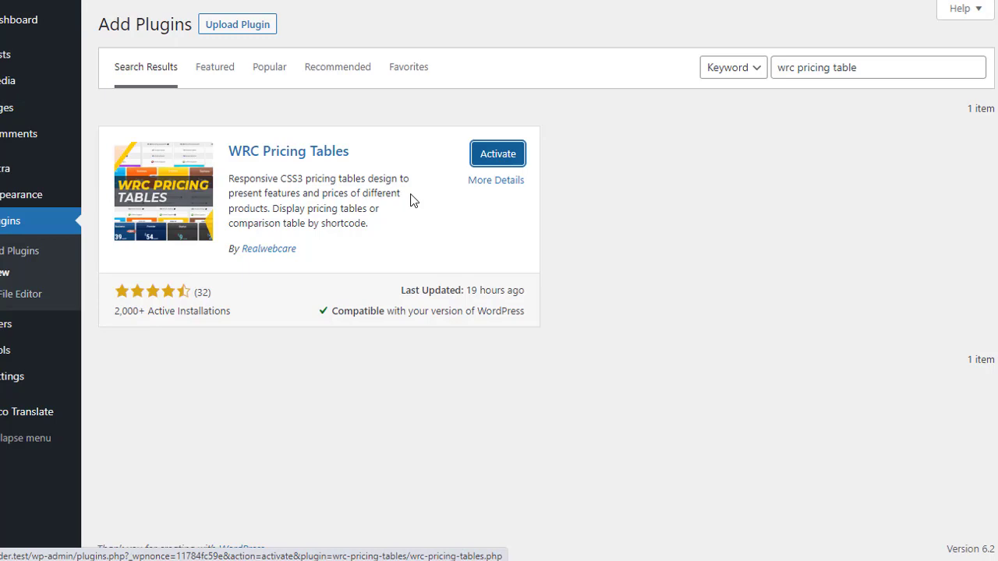
click(500, 158)
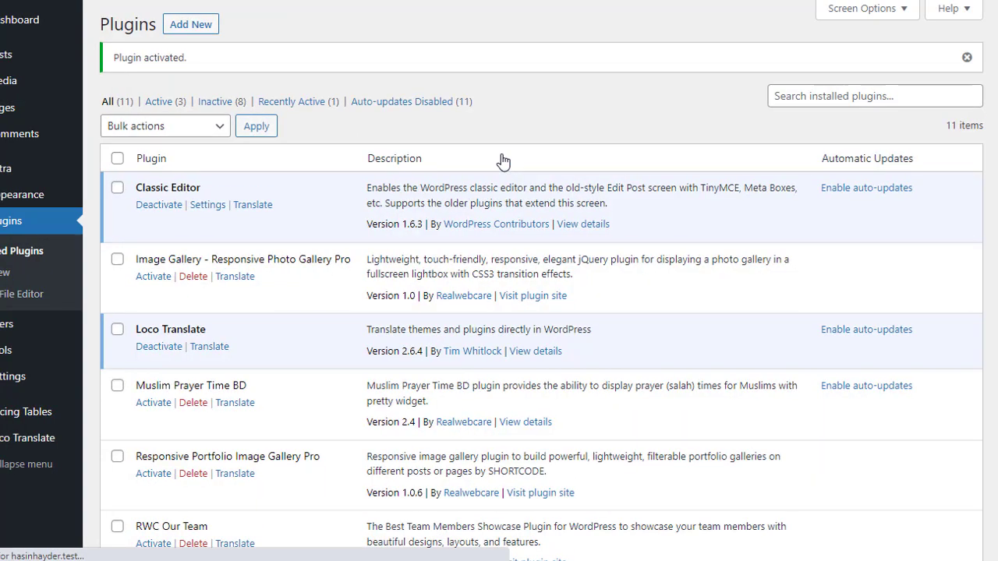
Step: Scroll to WordPress Responsive CSS3 Pricing Tables 2.3.2 in the plugins list and highlight its name
scroll(933, 310, down, 2)
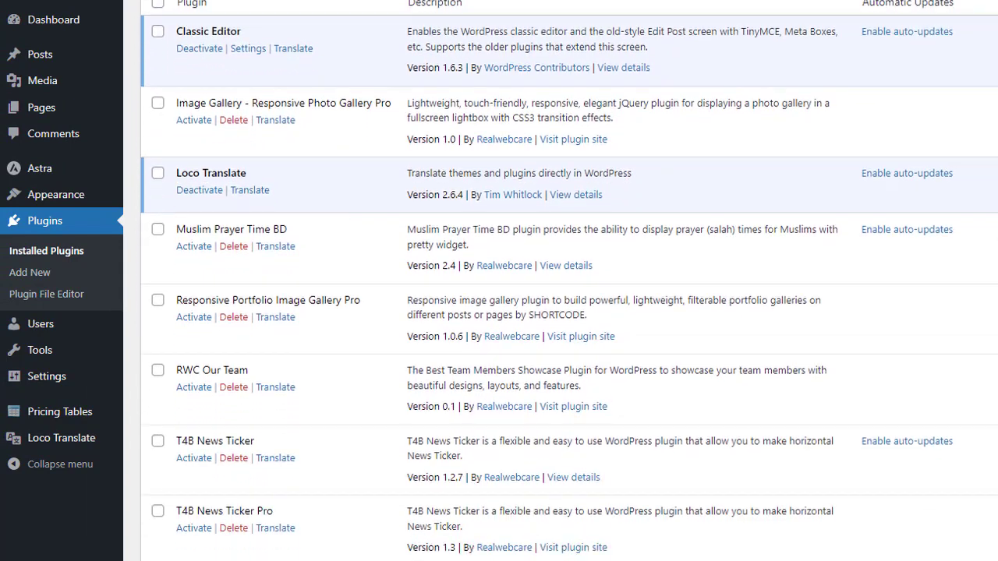
scroll(933, 310, down, 2)
scroll(933, 309, down, 1)
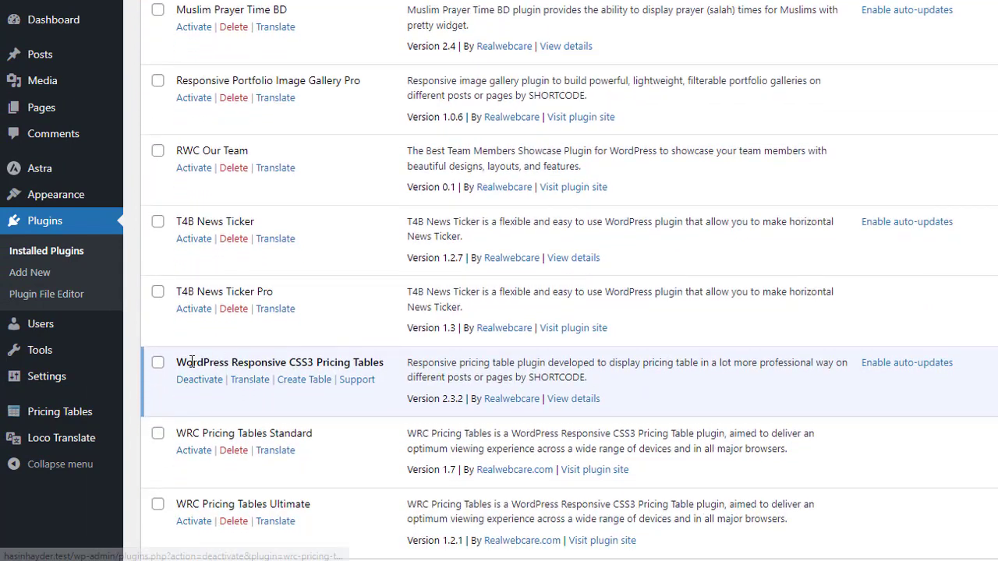
drag(177, 362, 383, 361)
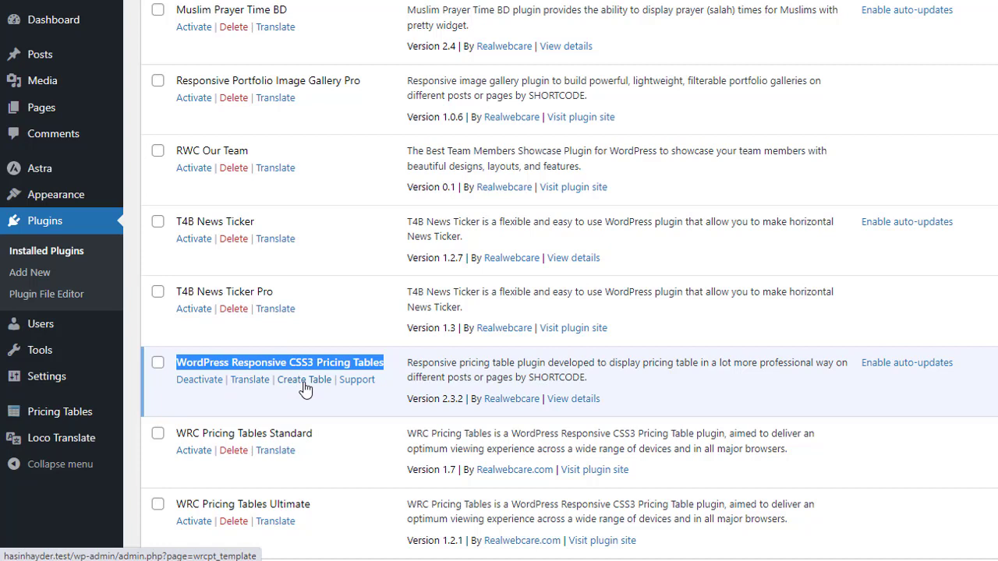
mouse_move(59, 412)
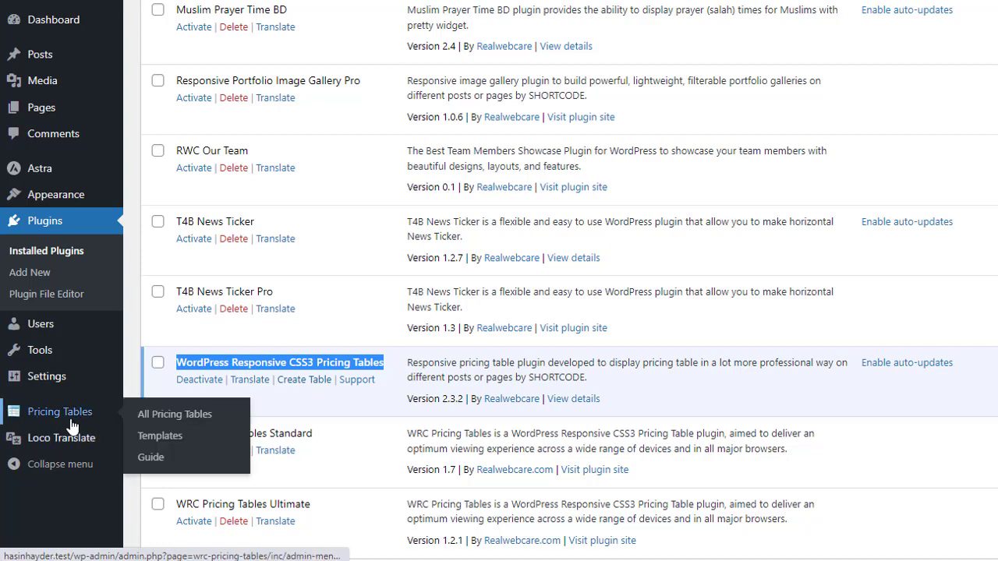
Step: Visit All Pricing Tables, then browse the Templates page showing Templates 1–8 and the Default Template
click(165, 418)
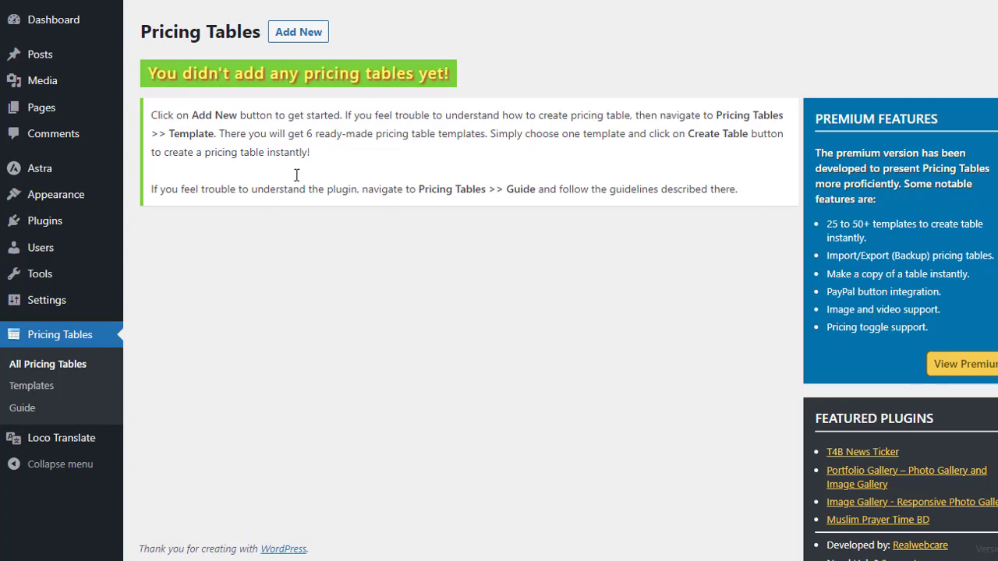
double_click(182, 132)
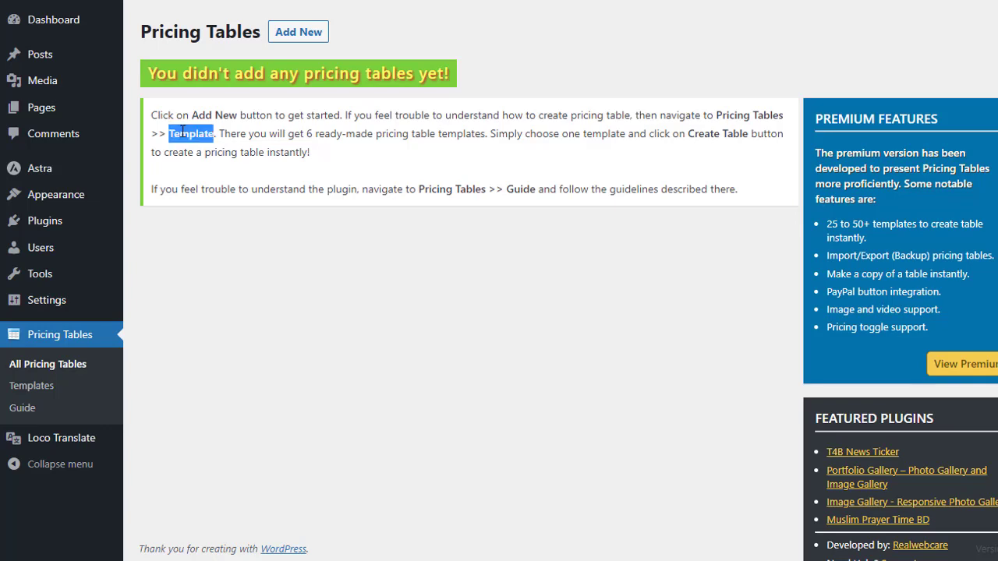
click(36, 391)
mouse_move(844, 148)
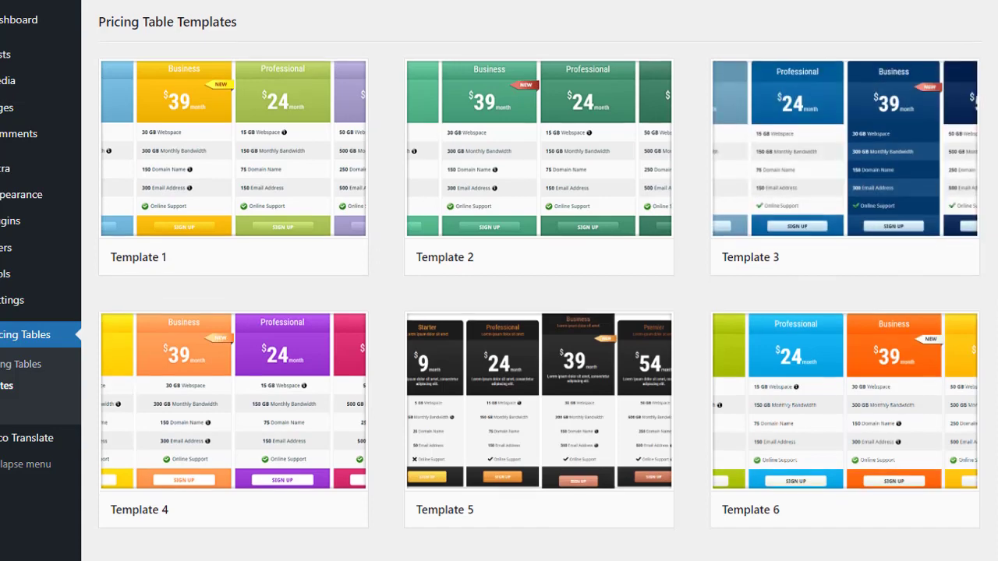
scroll(538, 312, down, 3)
scroll(538, 312, down, 1)
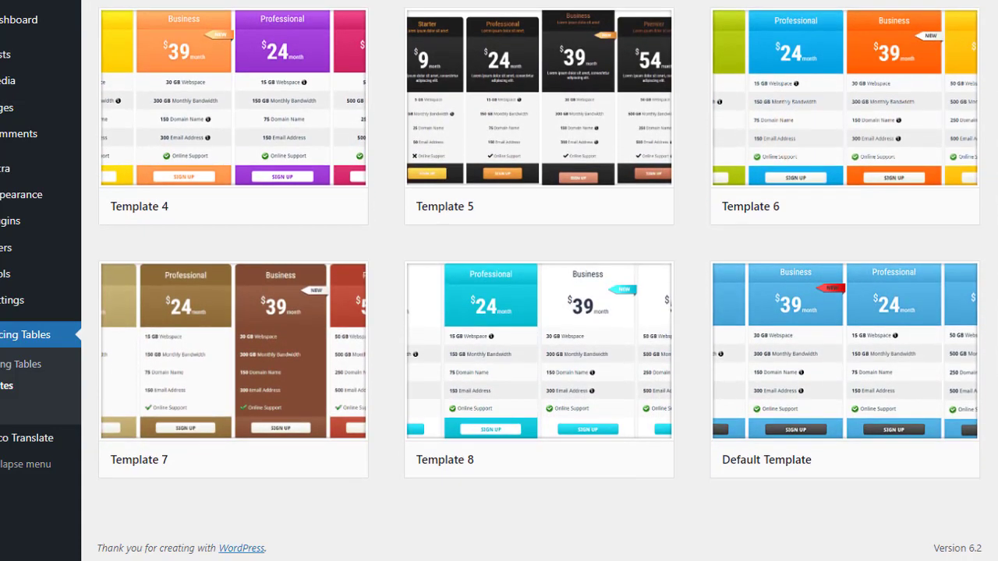
scroll(538, 312, up, 1)
scroll(538, 312, up, 2)
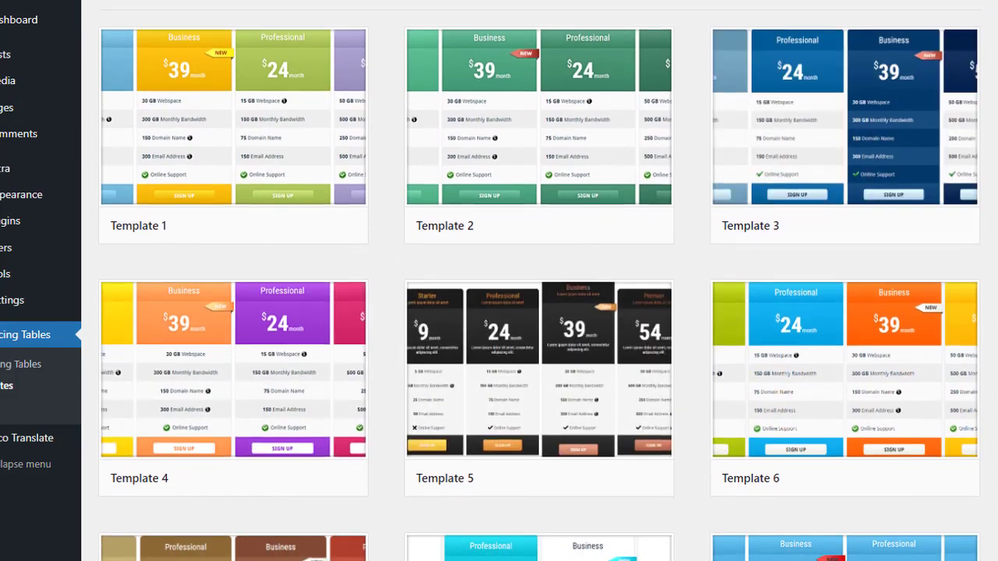
scroll(538, 312, down, 2)
scroll(538, 312, down, 1)
scroll(537, 312, up, 3)
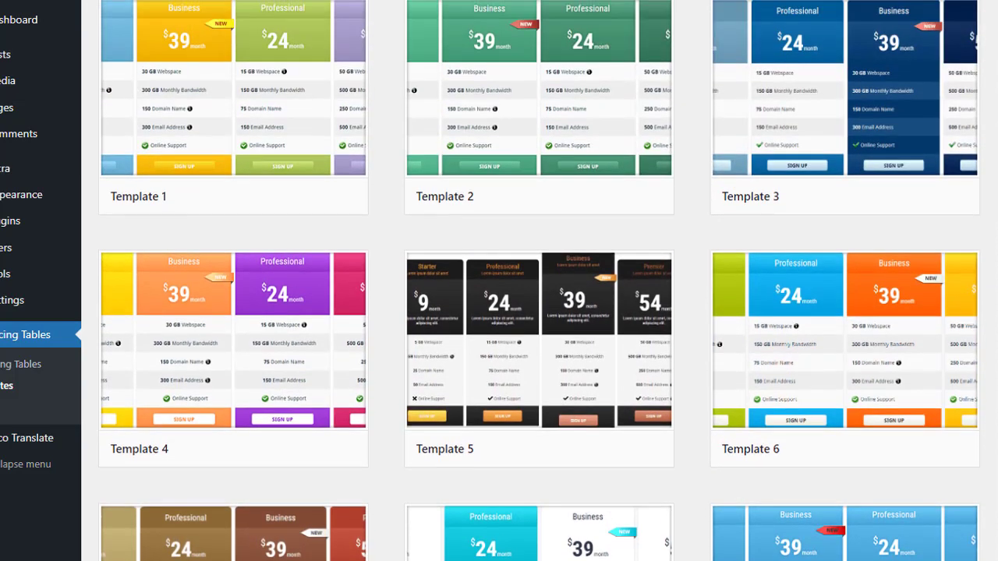
mouse_move(539, 388)
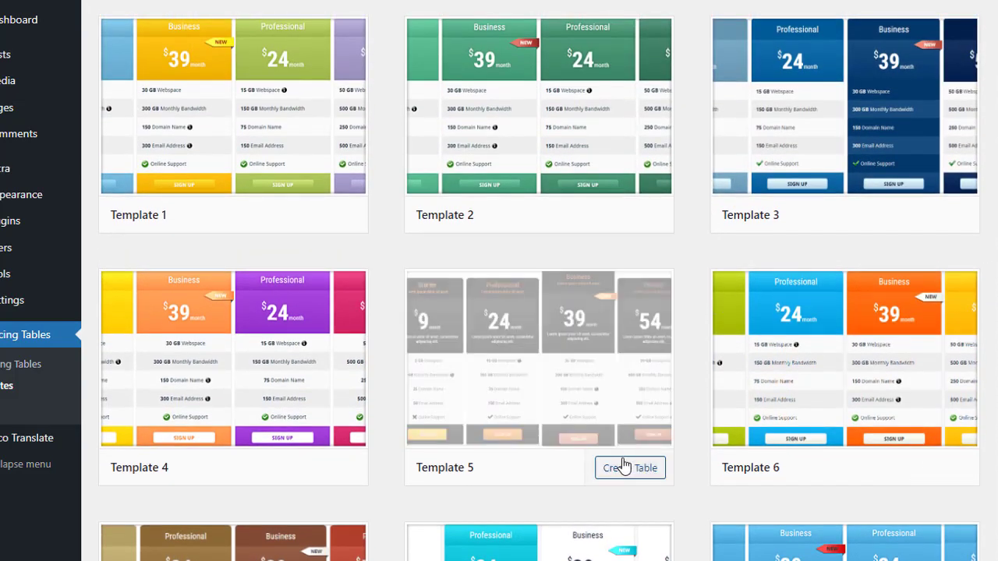
Step: Create Pricing Template 6755 from Template 5, dismiss the alert and return to All Pricing Tables
click(624, 469)
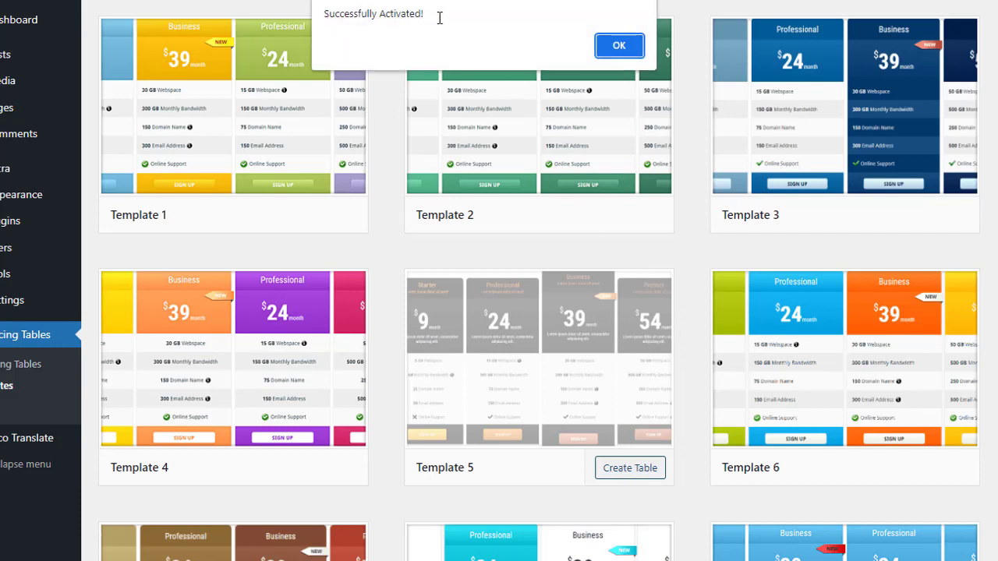
click(622, 46)
mouse_move(16, 247)
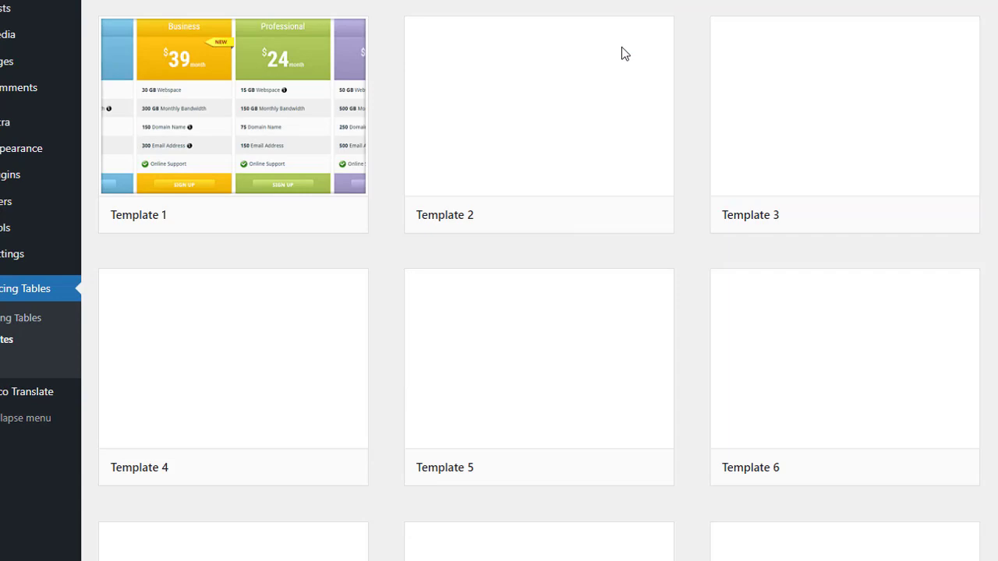
click(55, 341)
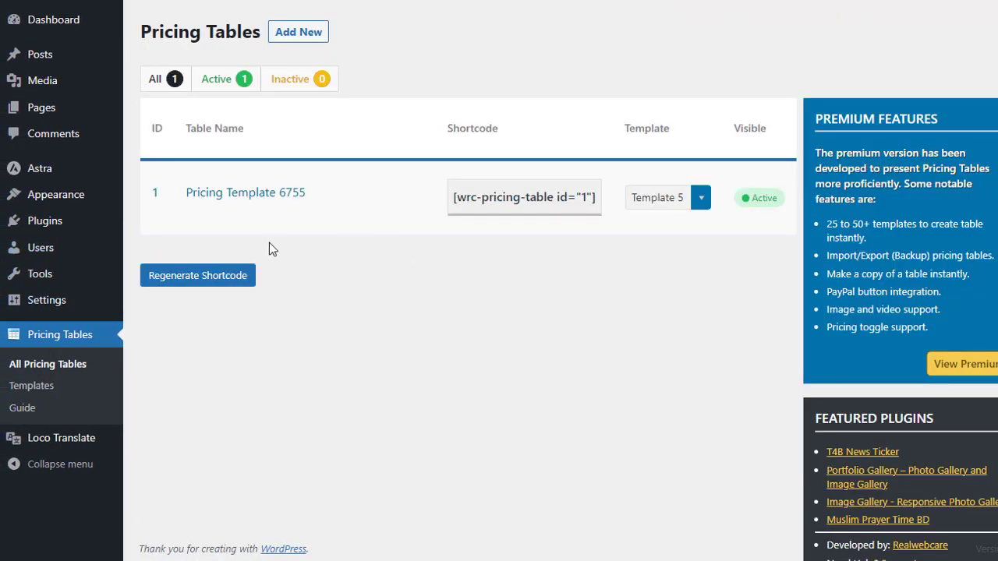
mouse_move(246, 201)
mouse_move(468, 197)
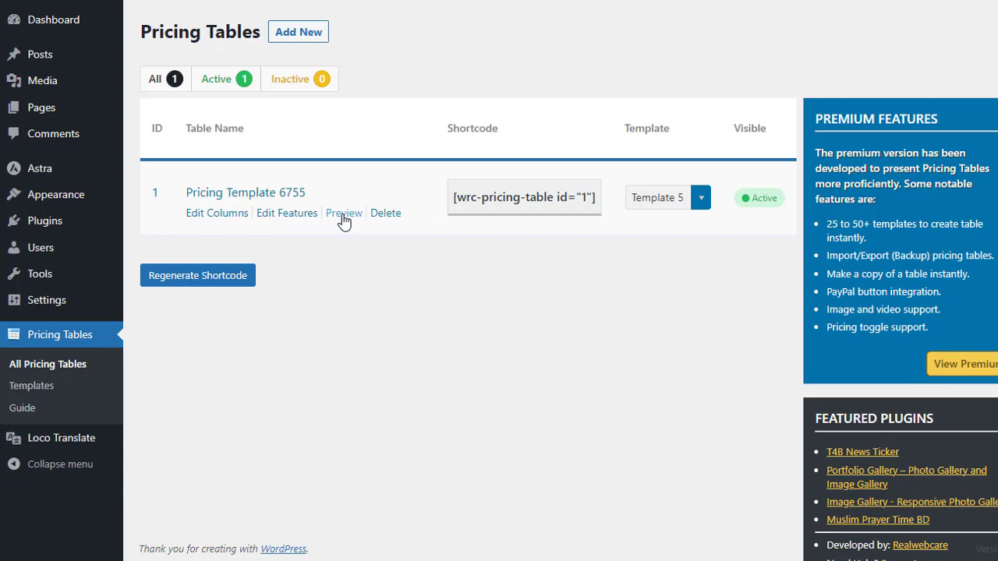
Step: Preview the dark Template 5 table, then copy its shortcode [wrc-pricing-table id="1"]
click(343, 221)
scroll(357, 222, down, 5)
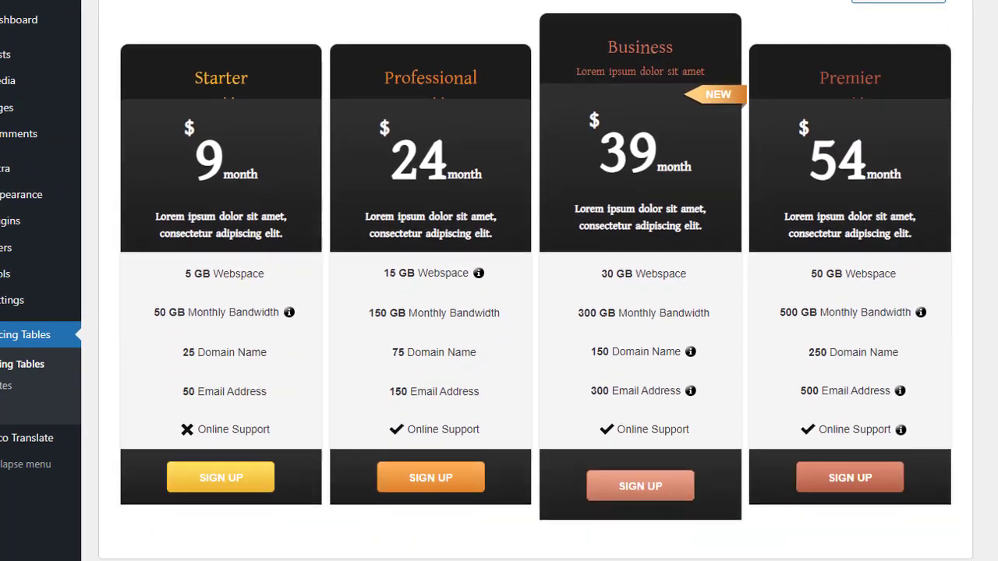
scroll(312, 273, up, 2)
scroll(311, 273, down, 1)
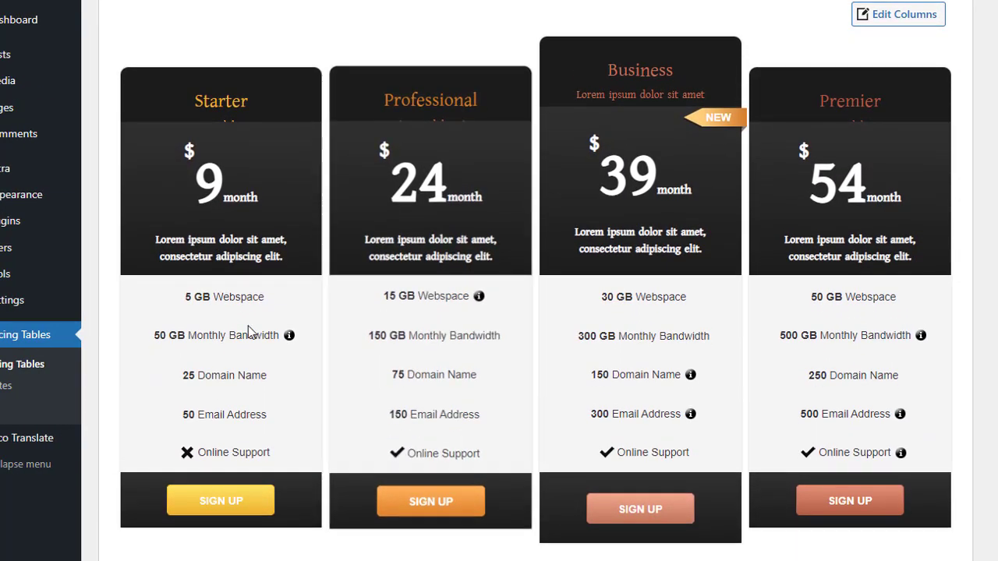
click(42, 340)
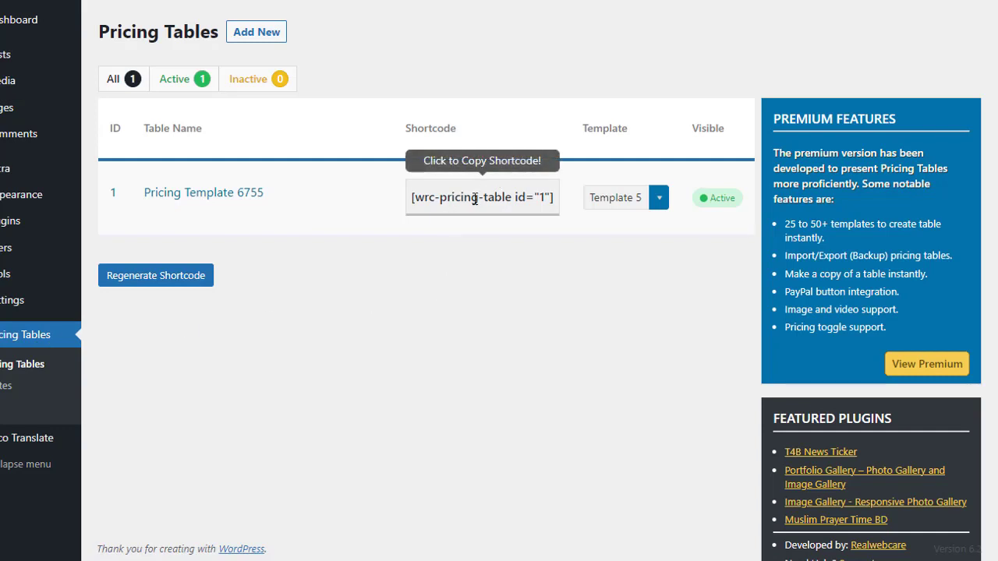
click(479, 199)
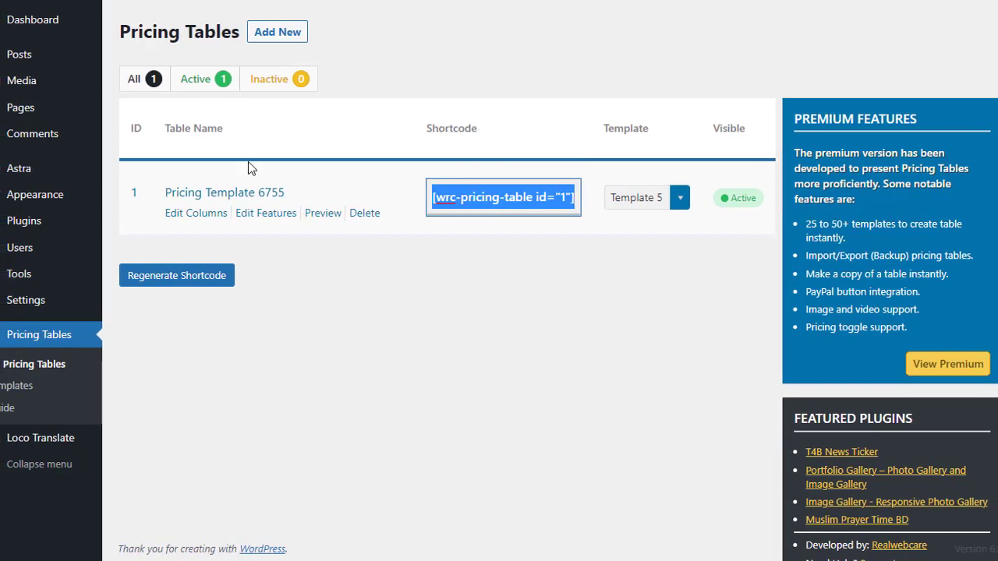
Step: Publish a new 'Pricing Tables' page containing the pasted pricing table shortcode
click(167, 136)
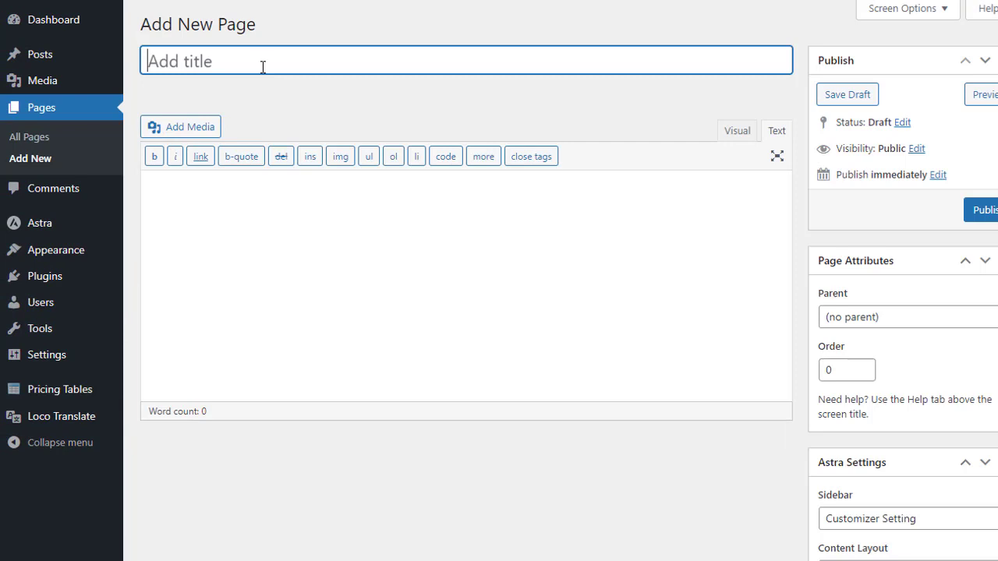
text(Pricing Tables)
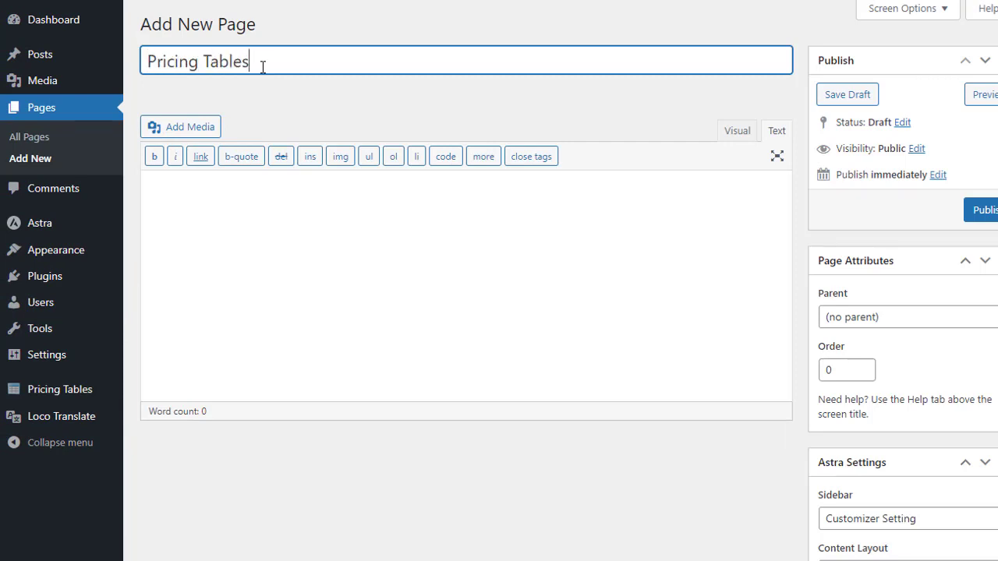
click(289, 258)
key(ctrl+v)
click(964, 218)
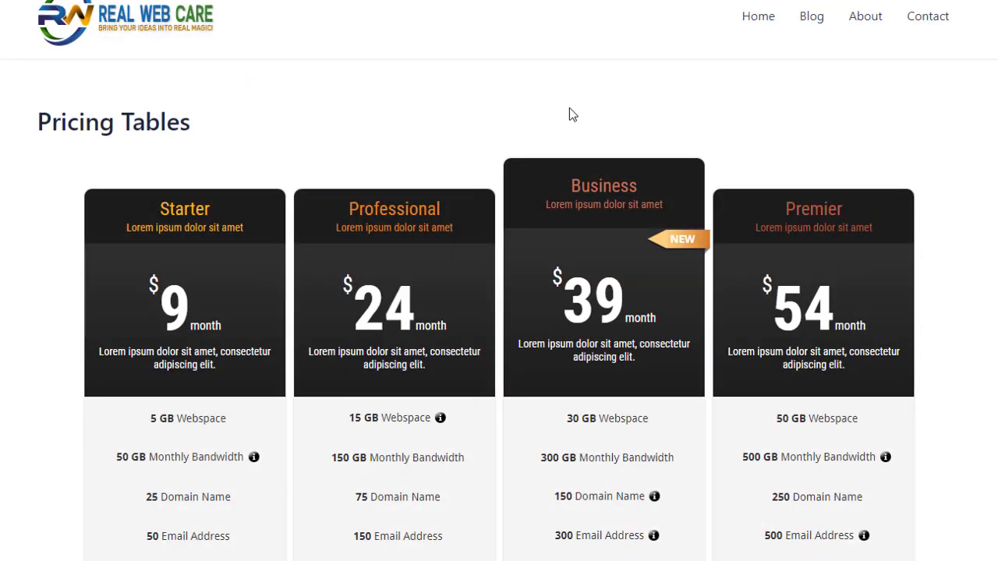
scroll(453, 114, down, 2)
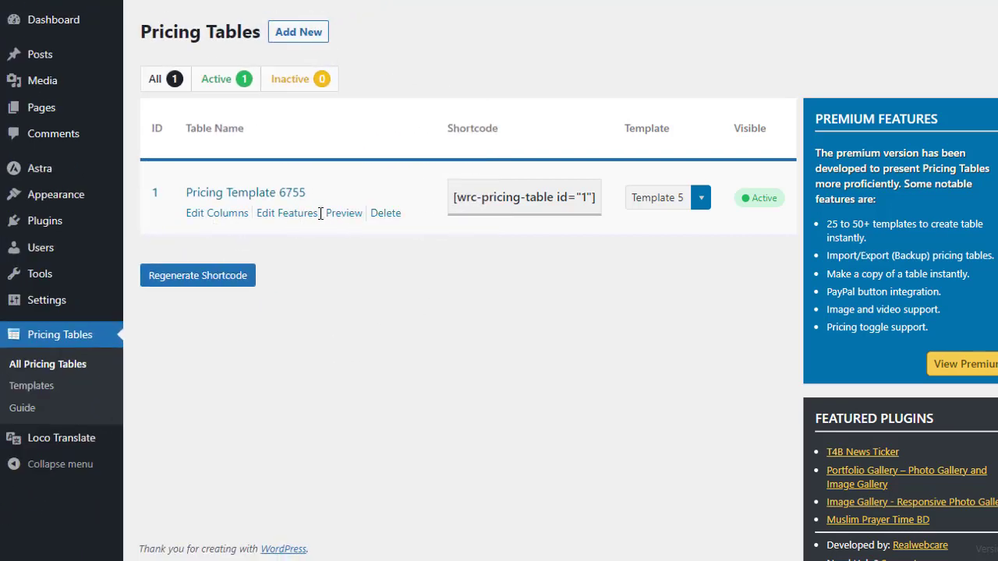
Step: Add a 'Free SSL' checkbox feature, move it below Email Address, and update the feature list
click(287, 215)
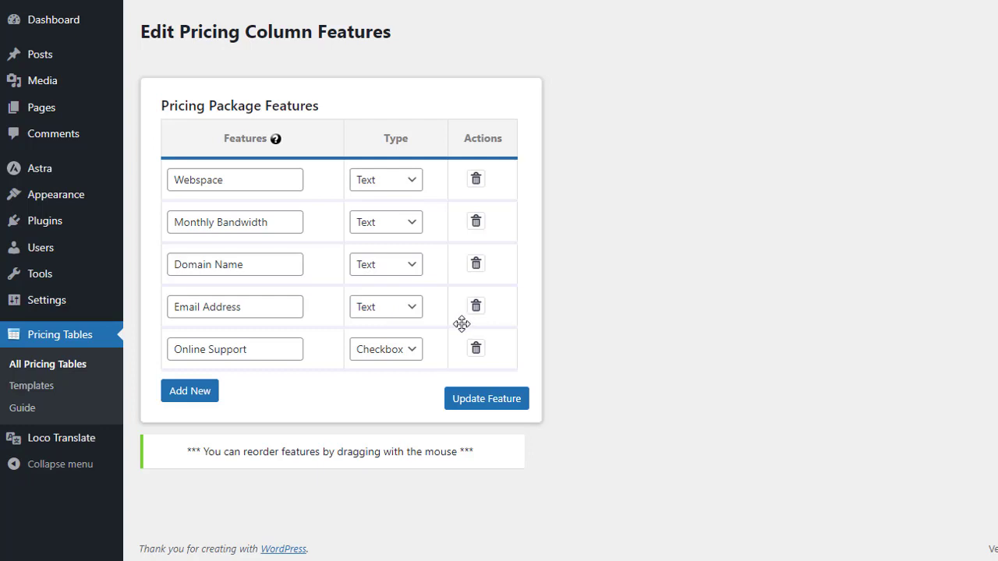
click(191, 392)
click(242, 393)
text(Free SSL)
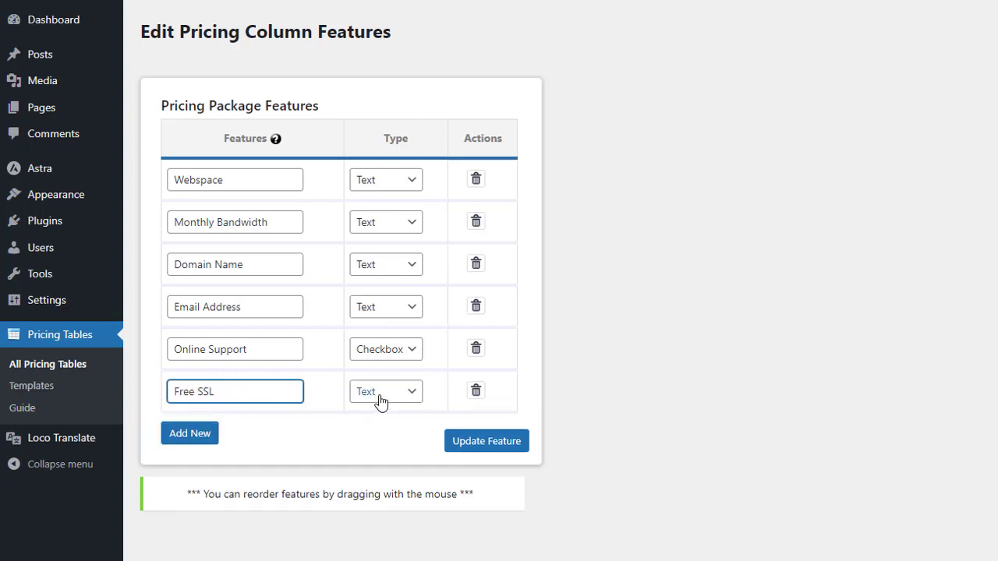
click(379, 398)
click(388, 429)
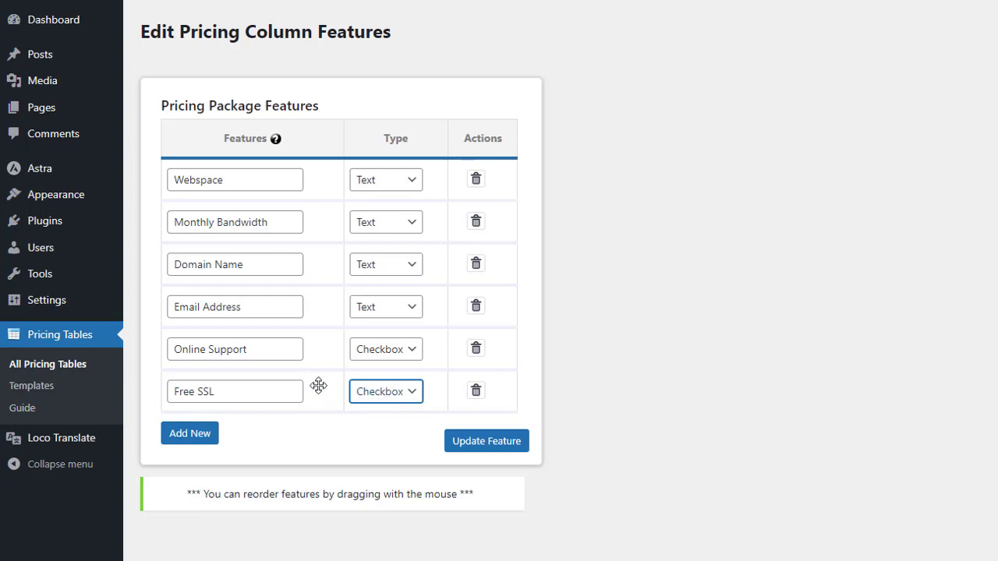
mouse_move(318, 382)
mouse_down()
mouse_move(325, 291)
mouse_move(323, 343)
mouse_up()
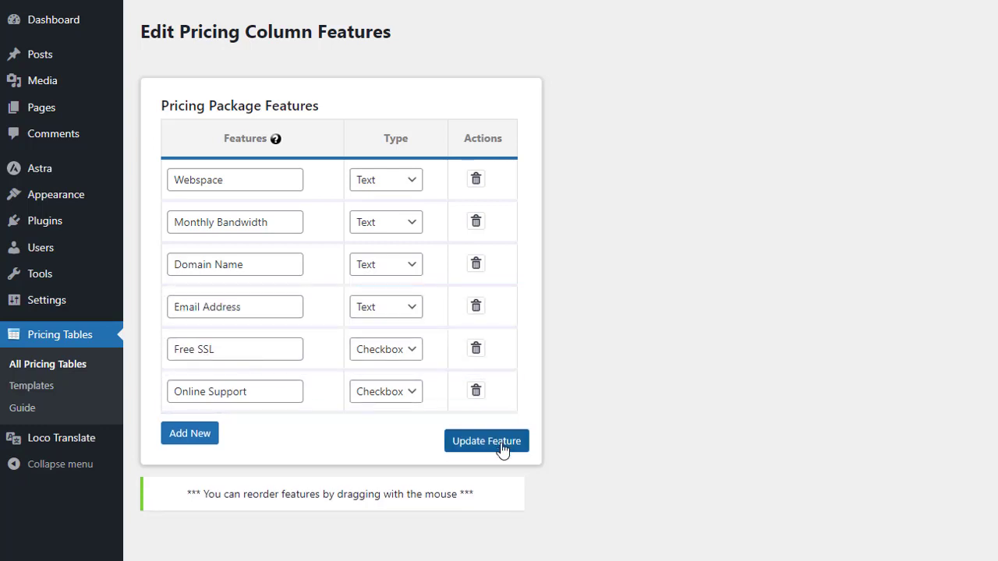
click(504, 446)
Step: Open the column editor and scroll through the Starter and Professional column detail fields
click(215, 221)
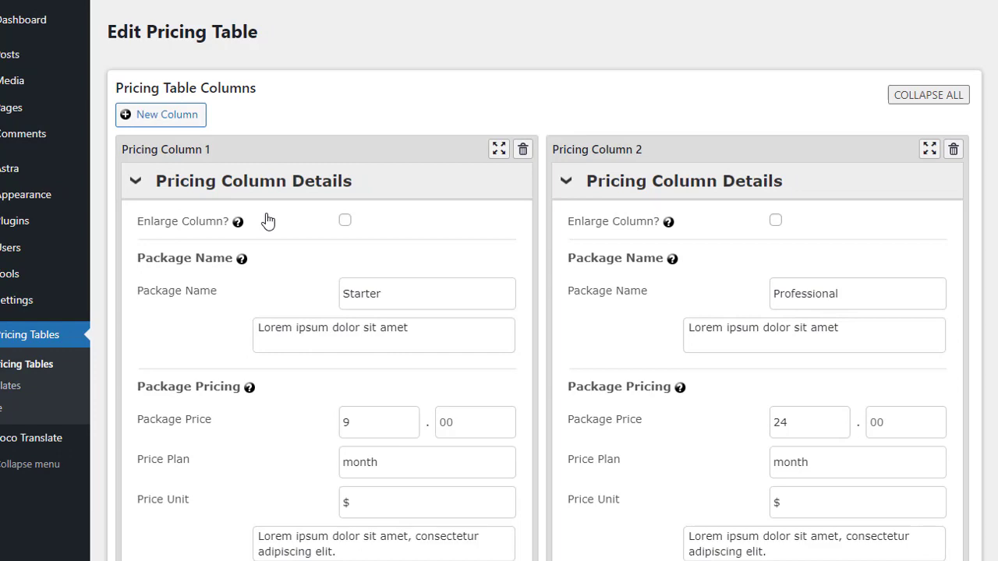
scroll(268, 218, down, 3)
scroll(195, 171, down, 1)
drag(127, 169, 238, 169)
click(193, 175)
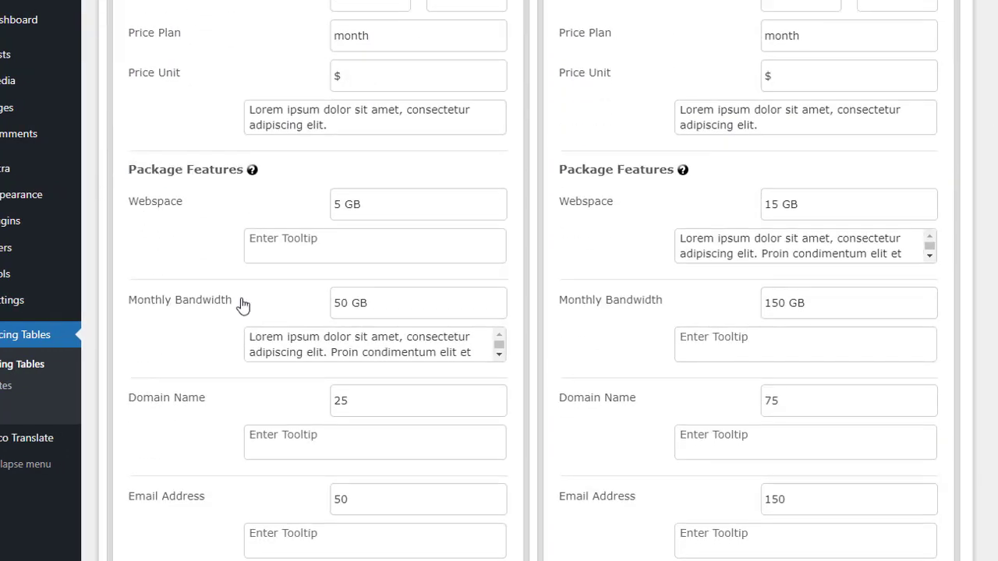
scroll(191, 197, down, 5)
drag(131, 234, 196, 243)
click(149, 235)
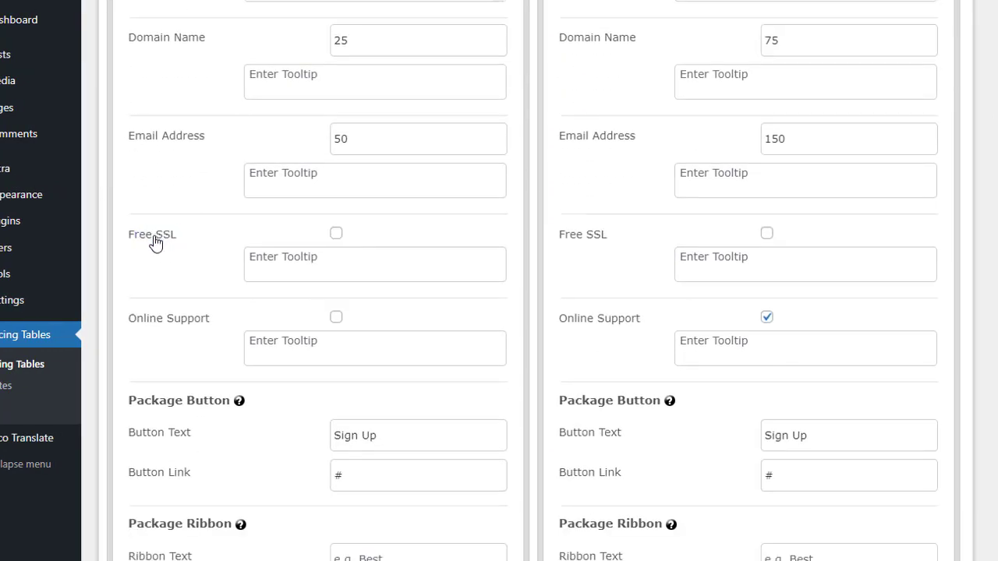
scroll(218, 313, up, 8)
click(836, 140)
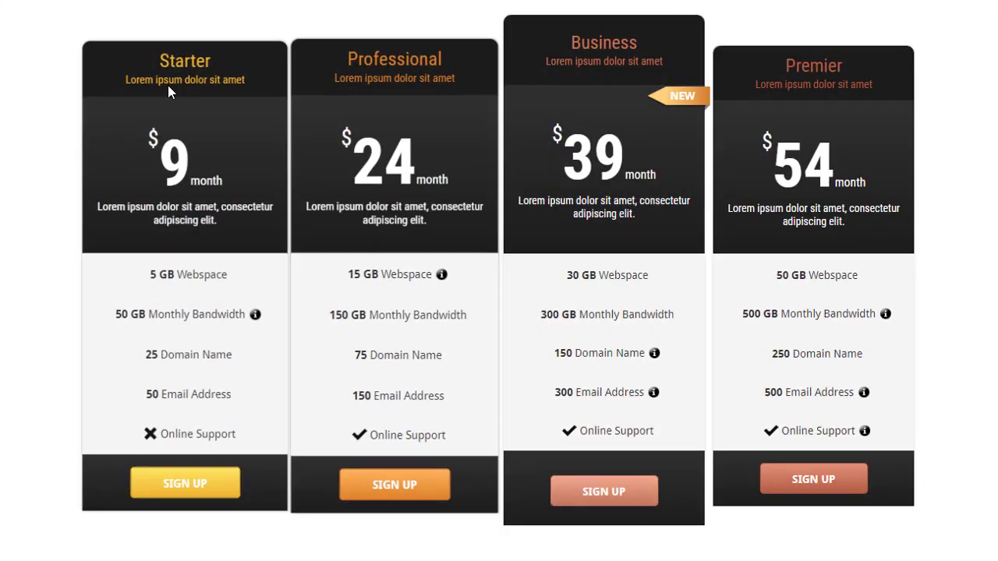
Step: Highlight the Professional and Premier titles and the Starter and Professional package prices
drag(346, 54, 431, 54)
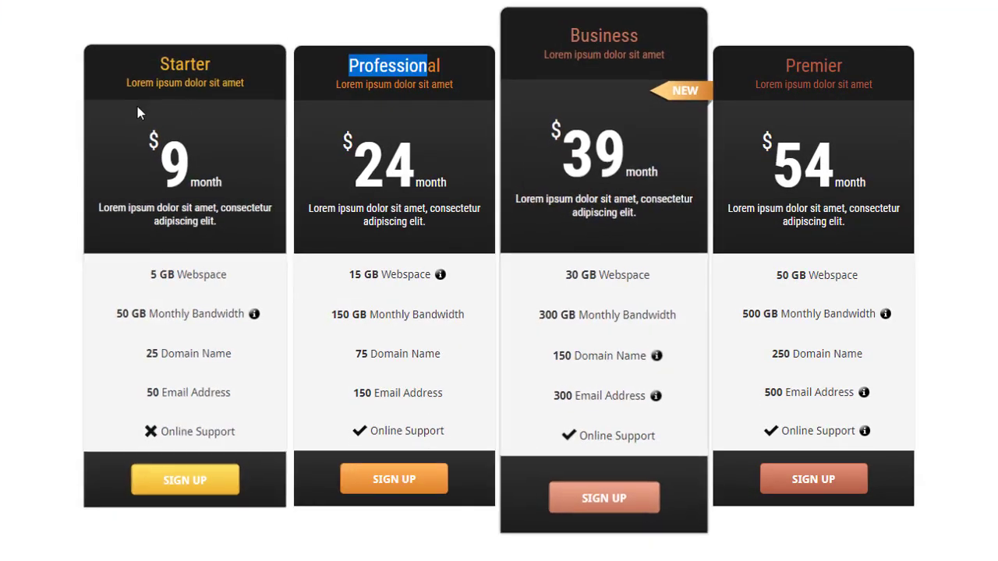
drag(801, 54, 844, 54)
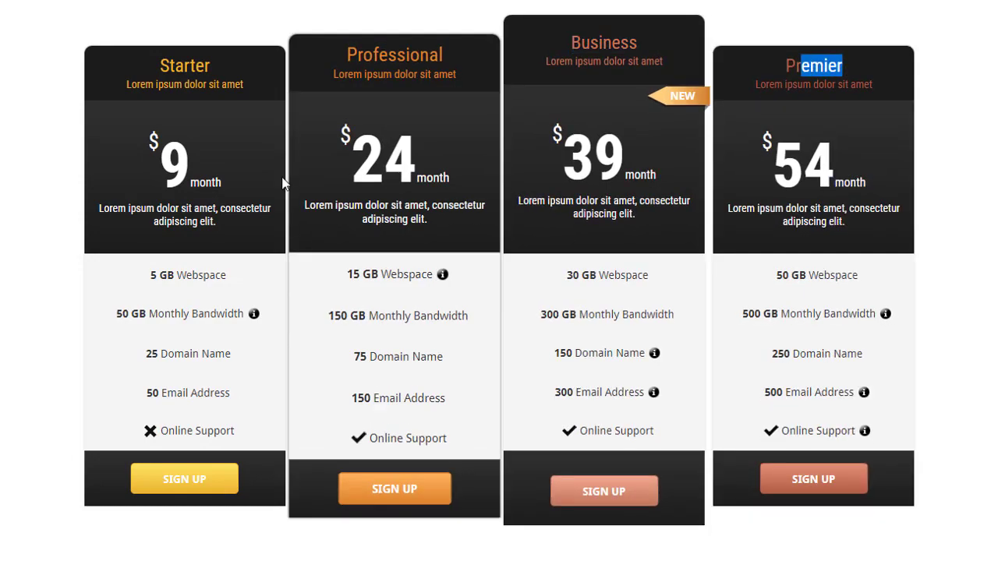
scroll(459, 156, down, 1)
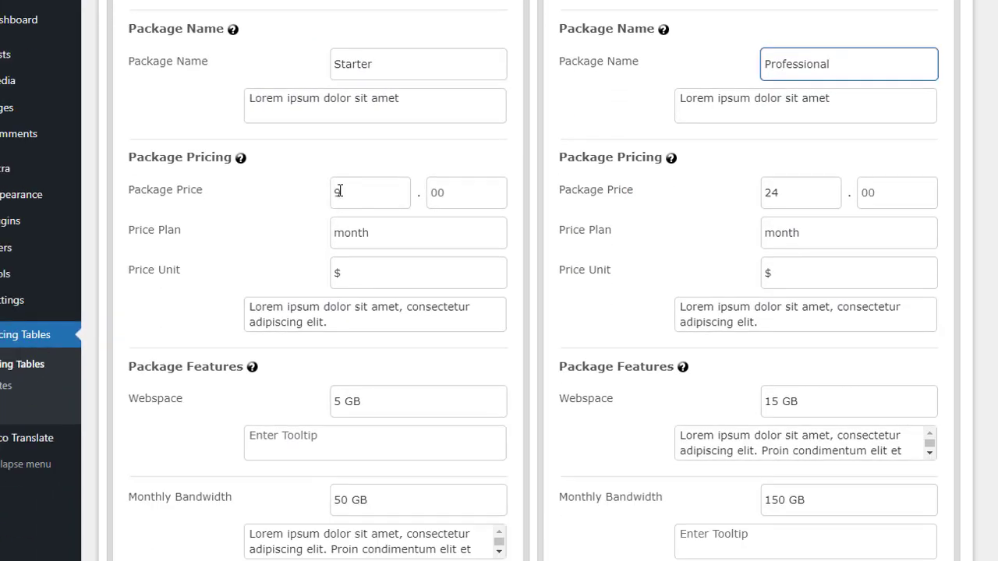
double_click(367, 193)
double_click(840, 194)
click(690, 200)
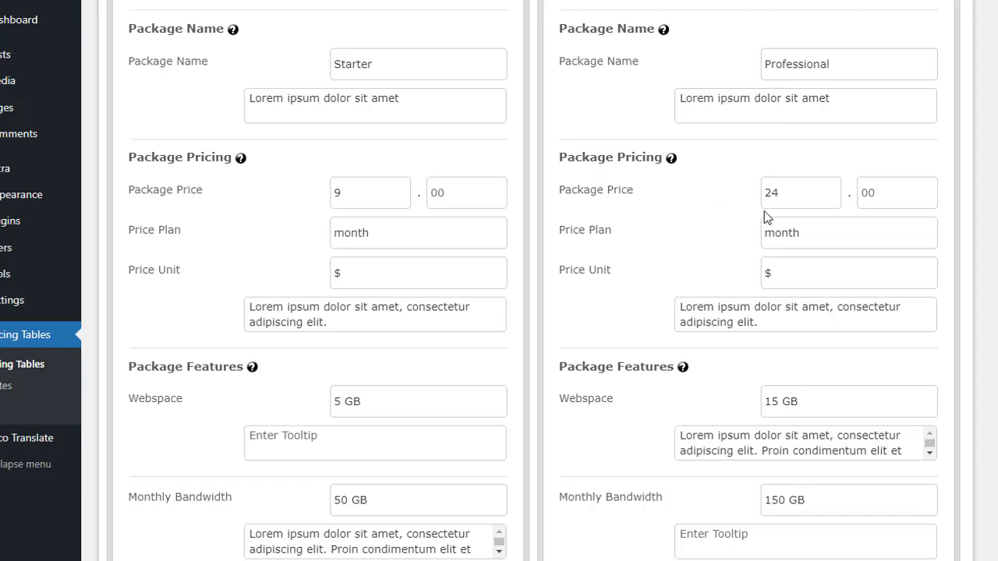
scroll(971, 116, down, 8)
scroll(373, 172, down, 2)
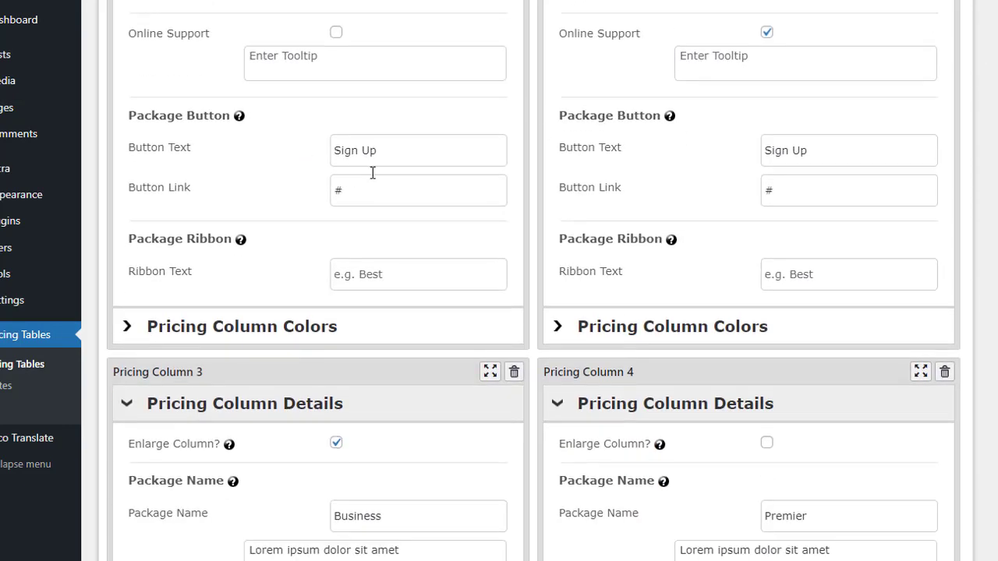
Step: Check the Starter button link and ribbon text, then expand both columns' colour settings
click(374, 191)
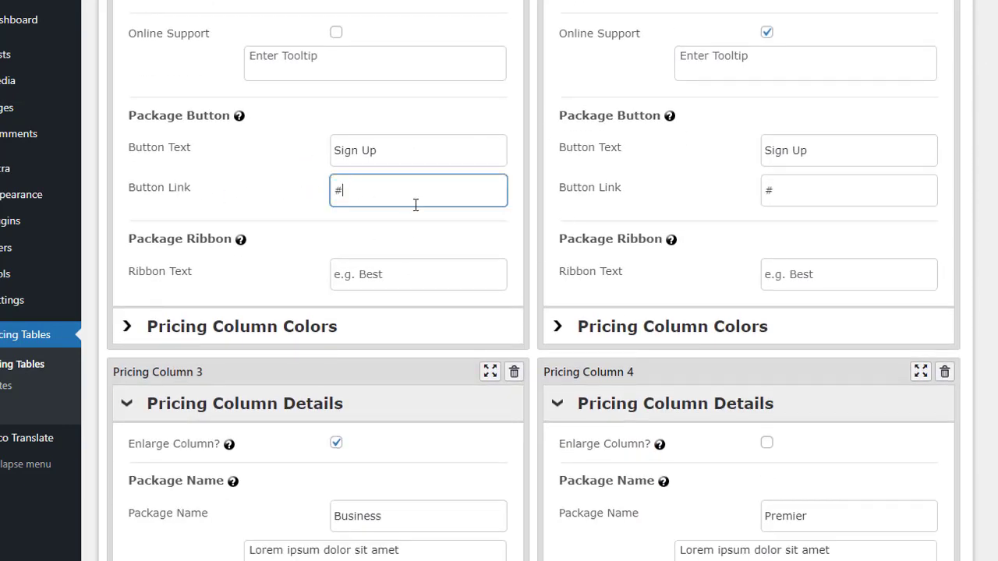
click(503, 278)
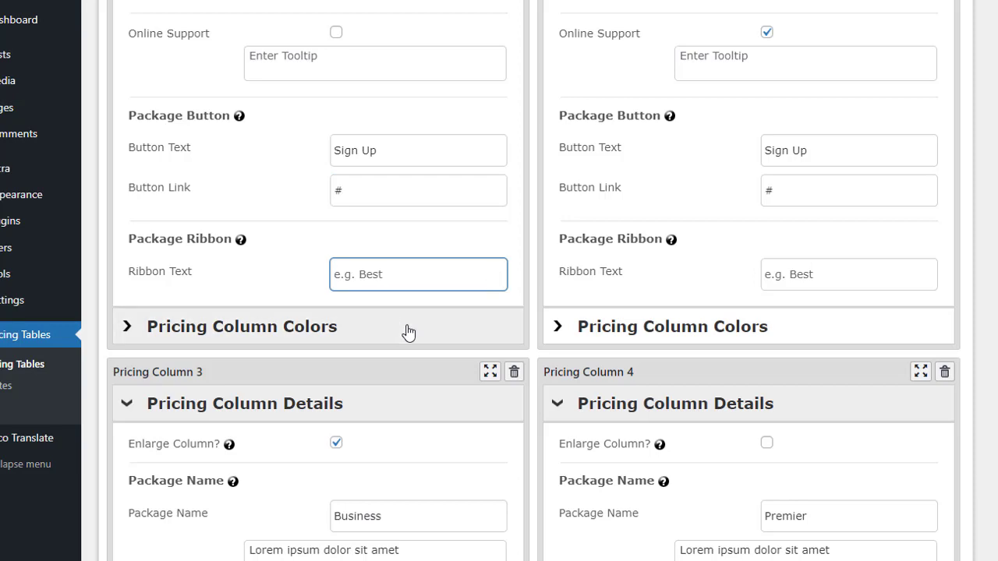
click(406, 403)
click(628, 402)
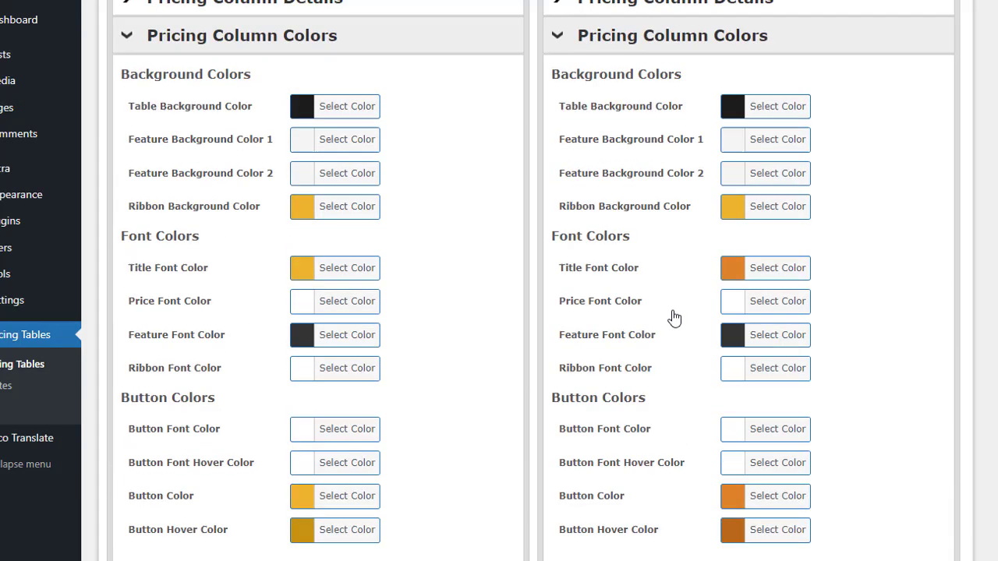
Step: Set the Starter table background to blue and the Professional background to green
scroll(674, 319, up, 1)
click(345, 116)
click(321, 284)
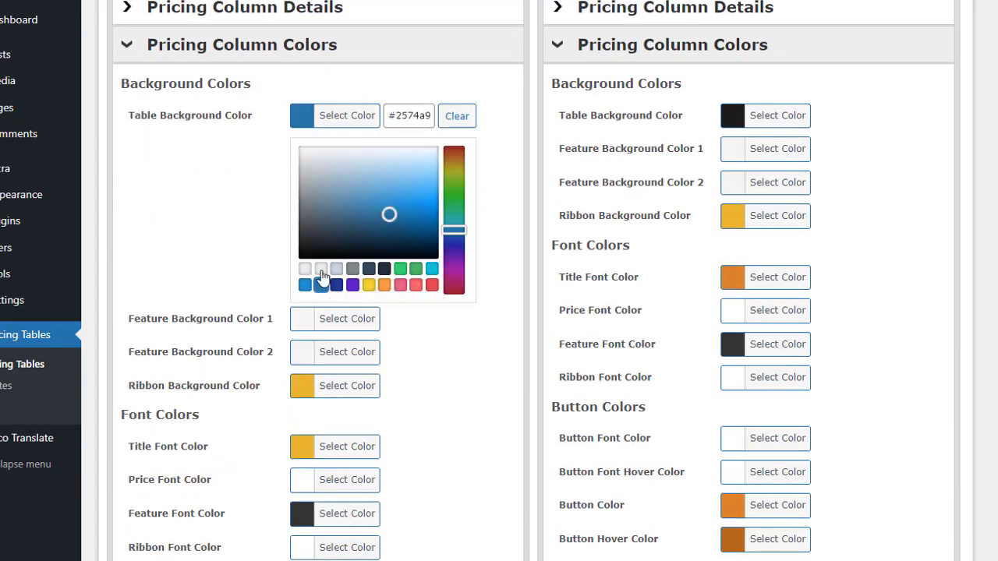
click(799, 117)
click(846, 268)
click(770, 125)
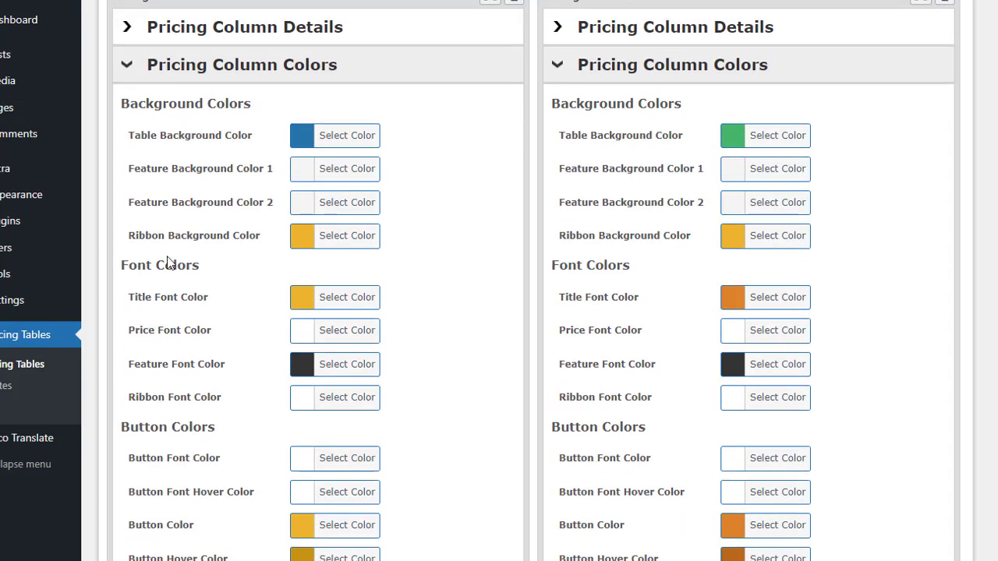
Step: Clear both columns' title text colours and make Starter's first feature background dark
click(345, 297)
click(456, 297)
click(768, 297)
click(888, 297)
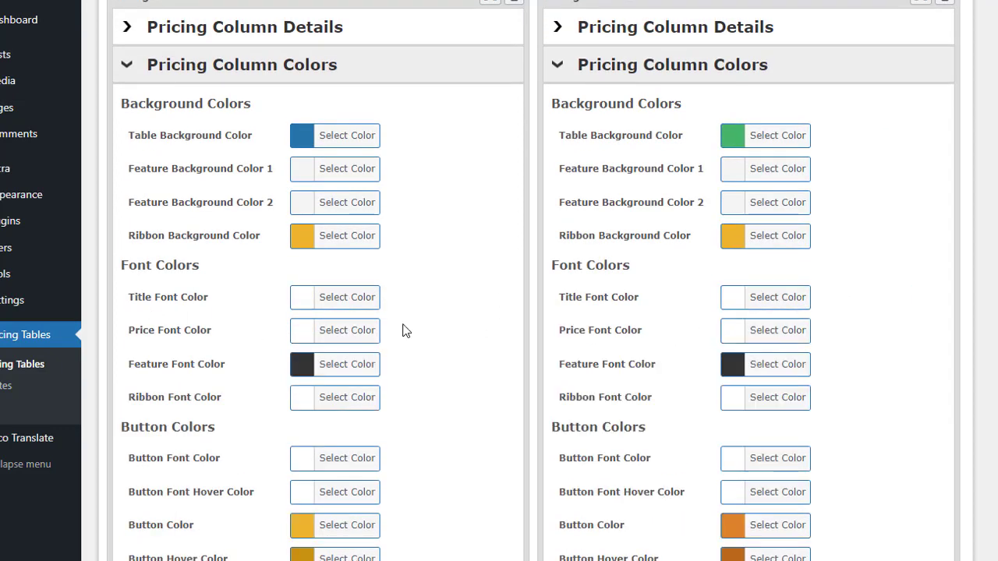
click(456, 64)
click(726, 66)
click(281, 278)
click(121, 477)
Step: Give Professional a dark first feature row and both columns slate blue second feature rows
click(370, 172)
click(383, 321)
click(777, 168)
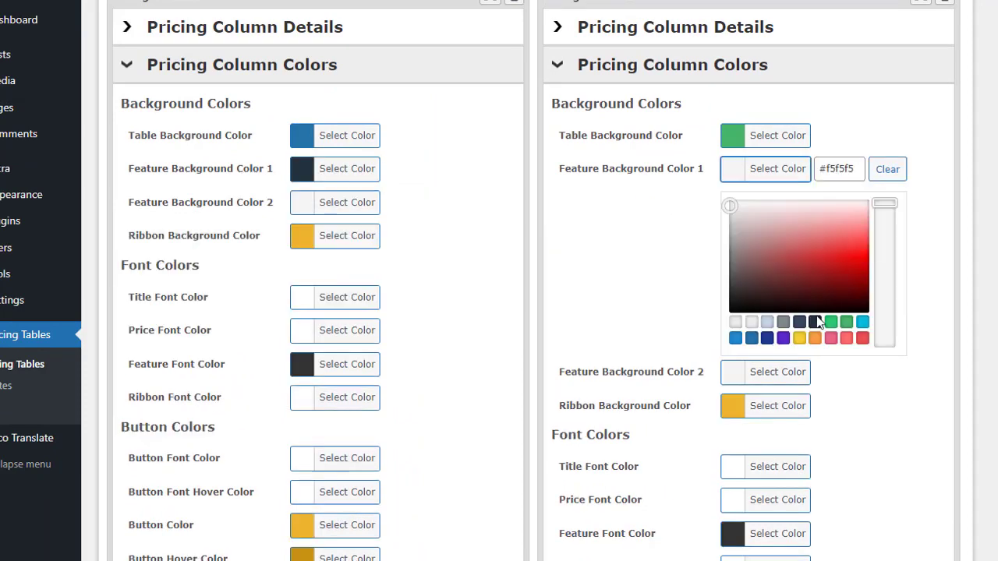
click(811, 321)
click(347, 202)
click(368, 355)
click(777, 202)
click(799, 356)
click(777, 202)
Step: Clear the Professional feature text colour and save the colours with Update Package
scroll(364, 291, down, 1)
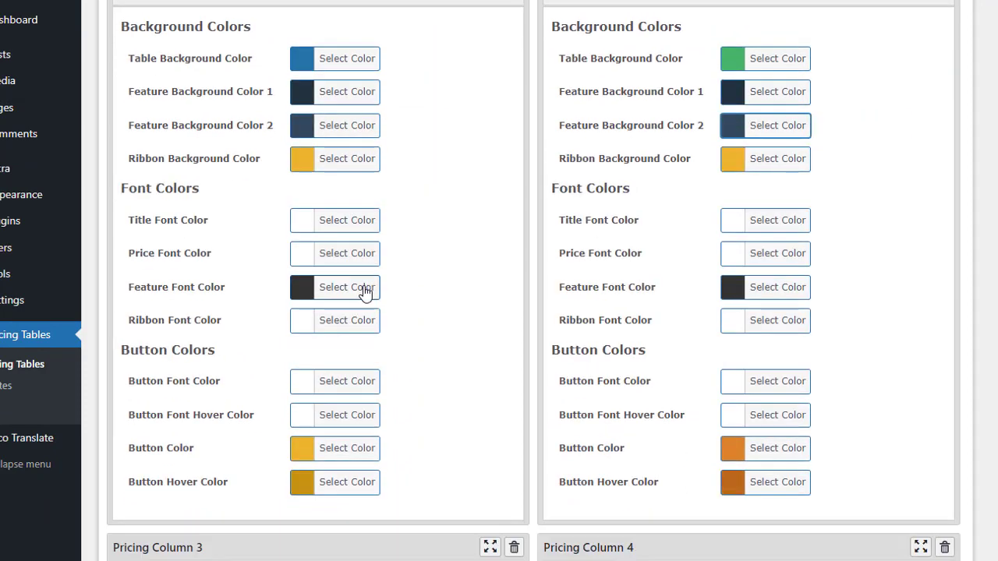
click(777, 287)
scroll(784, 289, down, 1)
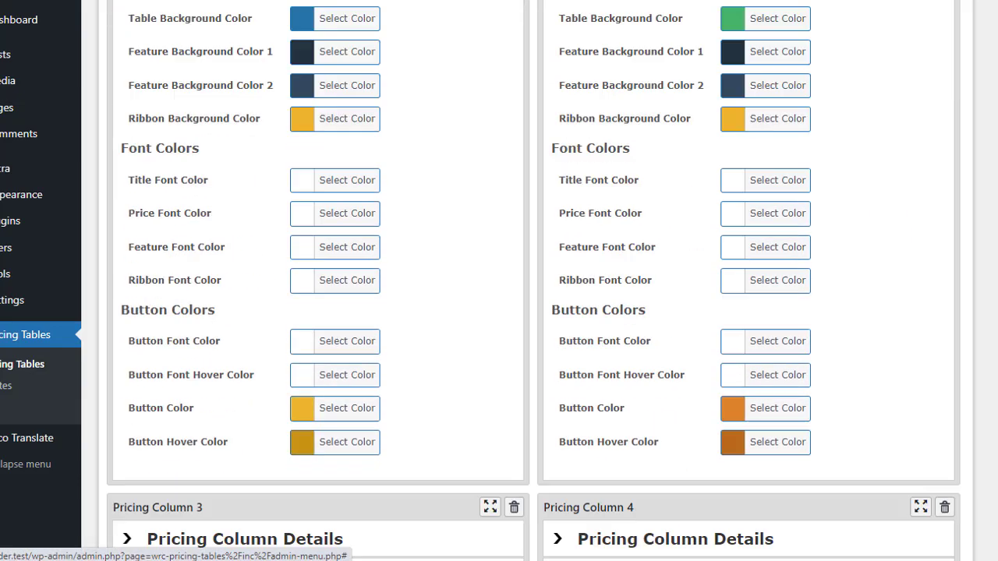
scroll(154, 484, down, 4)
click(154, 479)
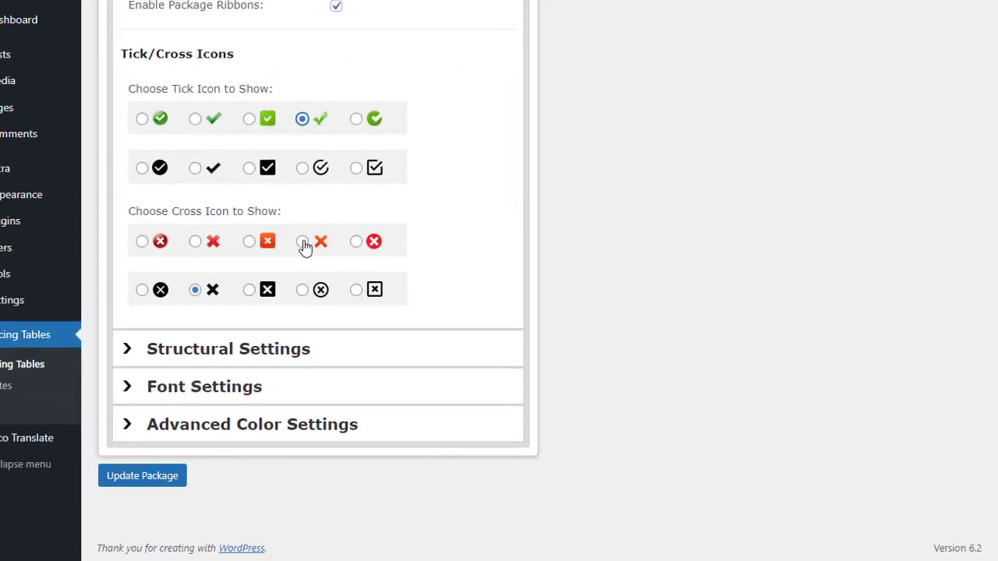
Step: Save the green tick and red cross icon choices for the pricing table
click(134, 476)
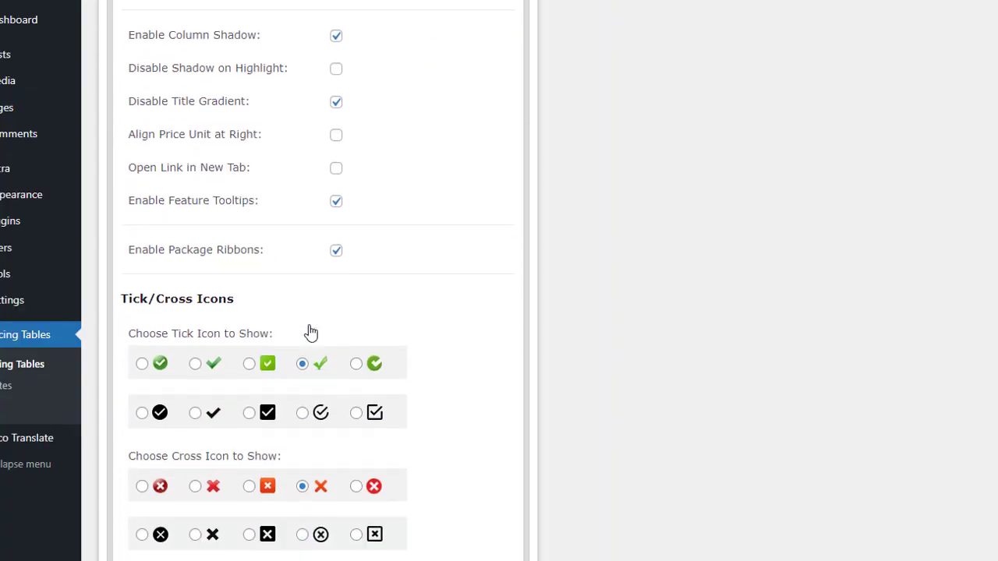
Step: In Structural Settings, left-align the feature labels
scroll(310, 332, down, 1)
click(379, 525)
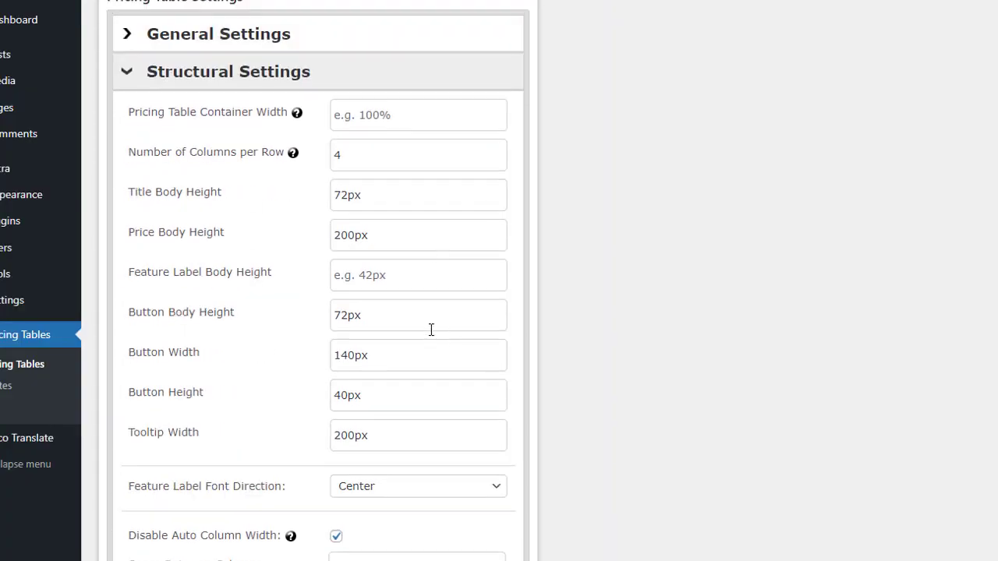
scroll(319, 331, down, 2)
click(417, 261)
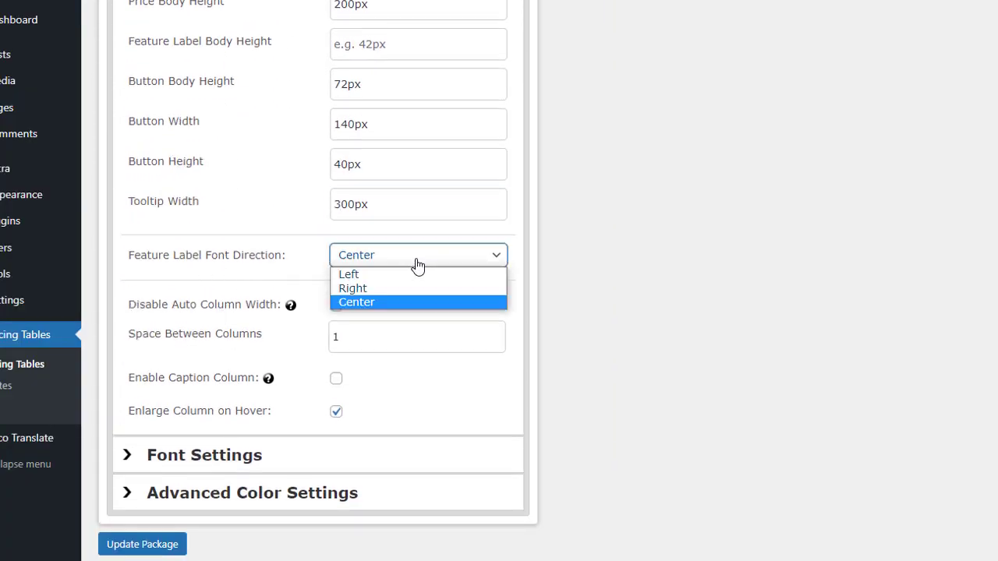
click(378, 275)
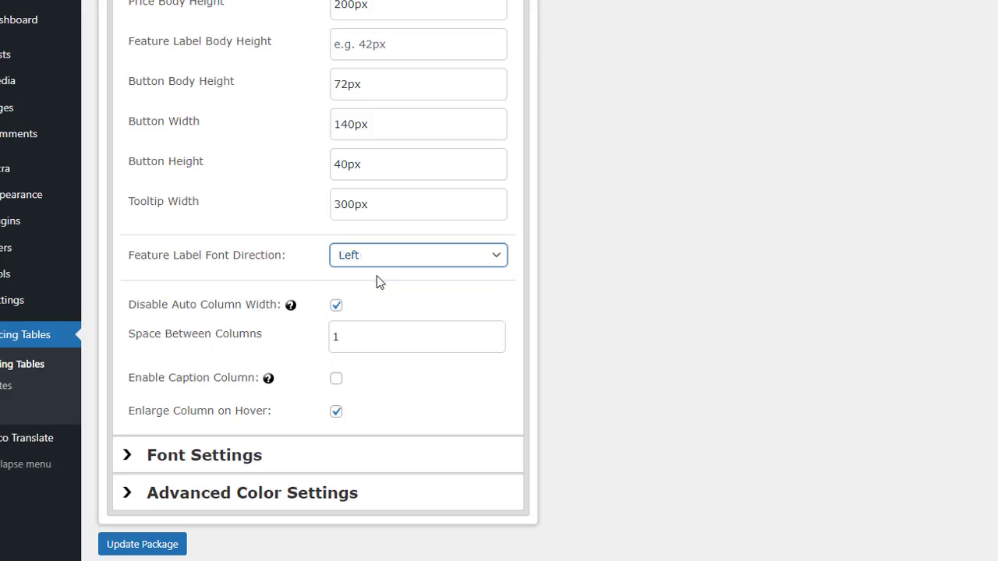
Step: Enable the caption column at width 25, disable auto column width, set 0 column spacing, and save
scroll(327, 282, down, 1)
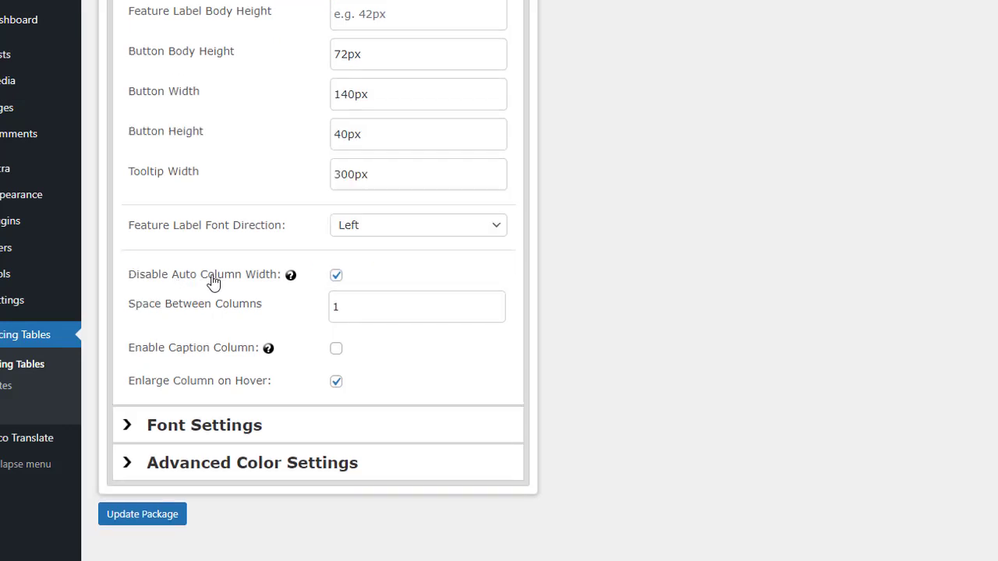
click(336, 278)
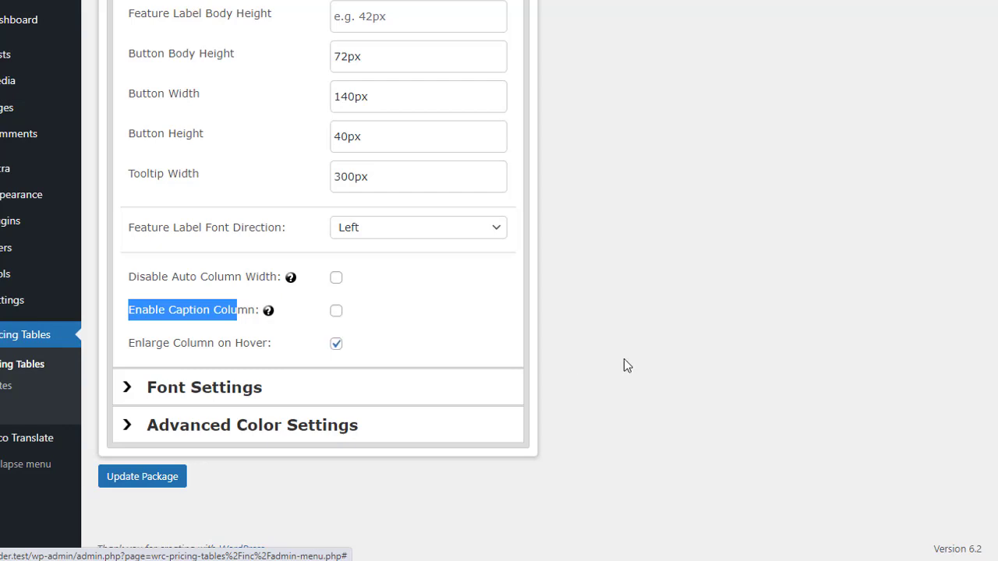
click(336, 310)
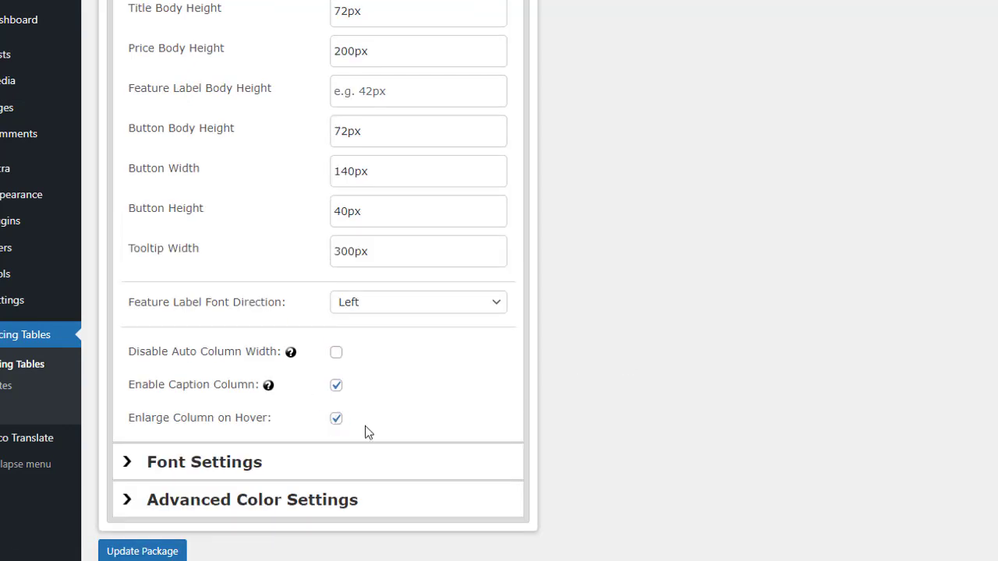
click(336, 354)
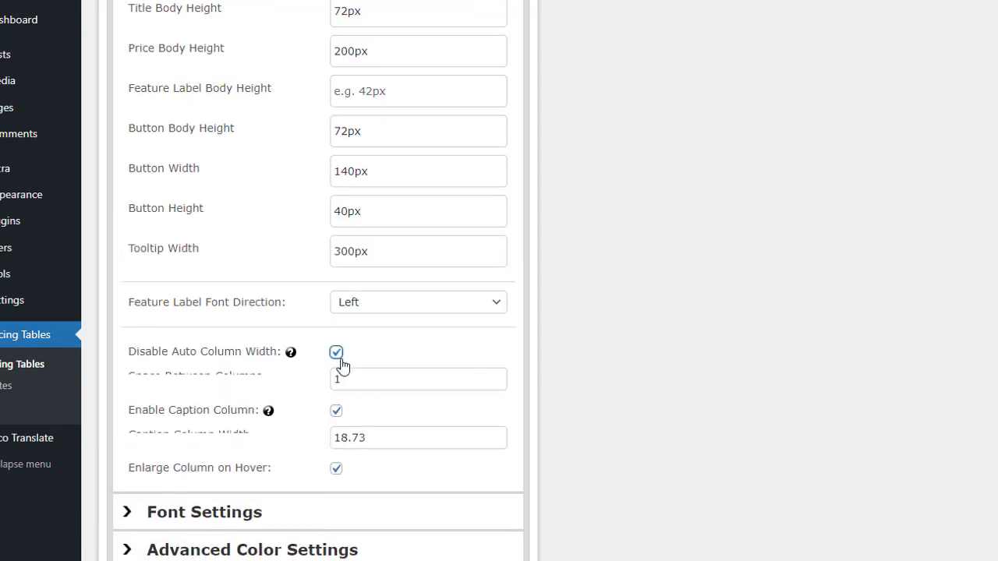
scroll(398, 351, down, 2)
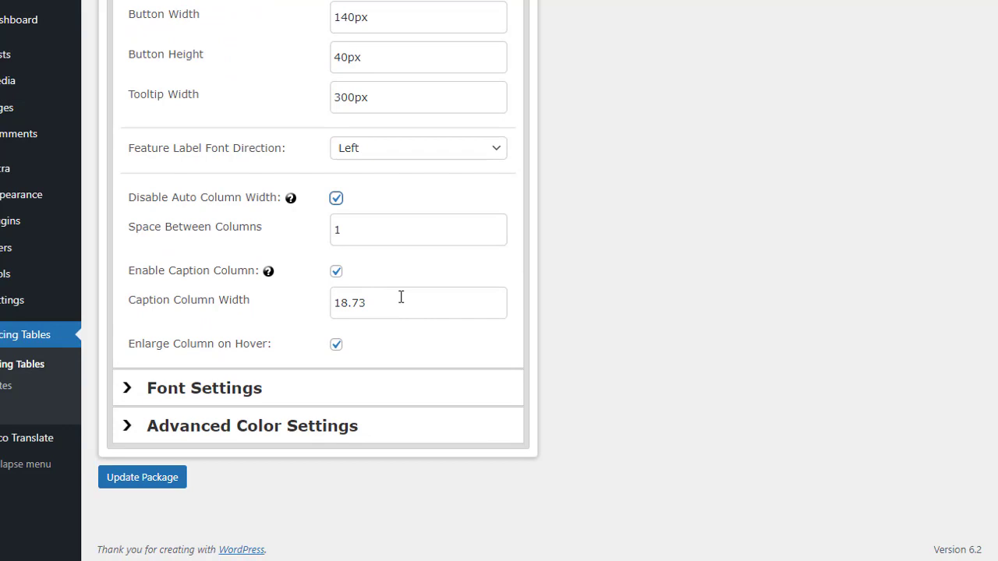
click(501, 238)
click(352, 305)
text(25)
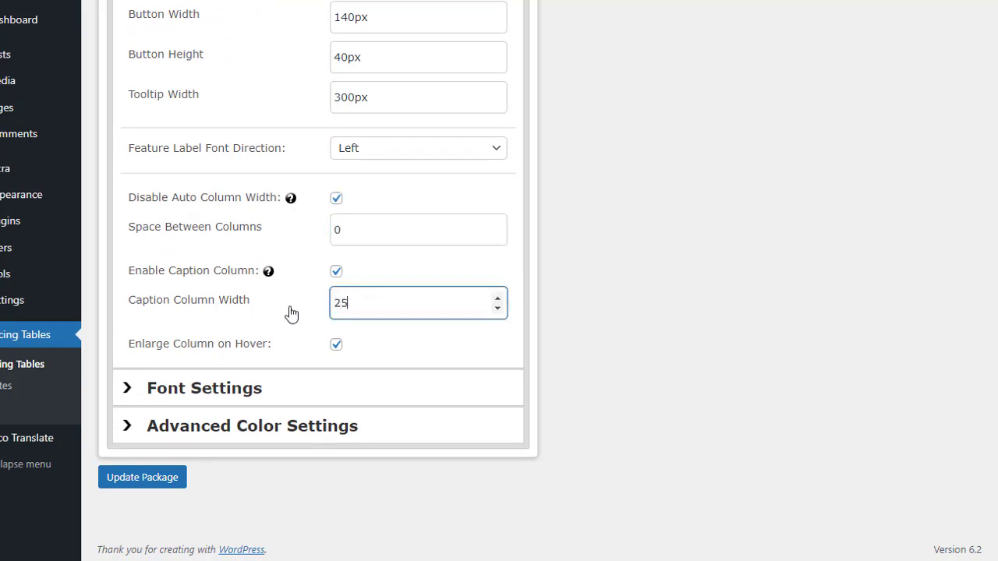
click(134, 480)
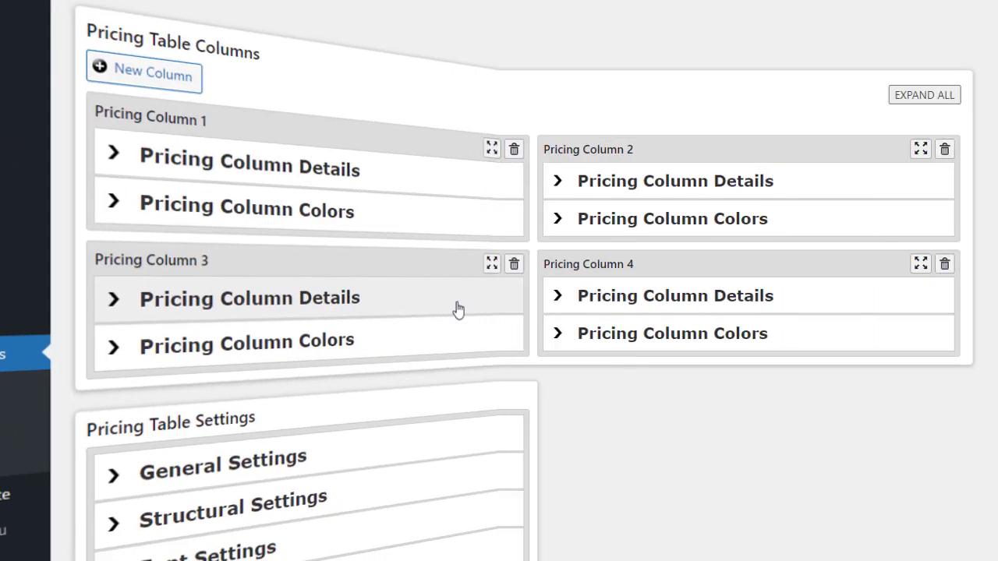
click(456, 301)
click(595, 297)
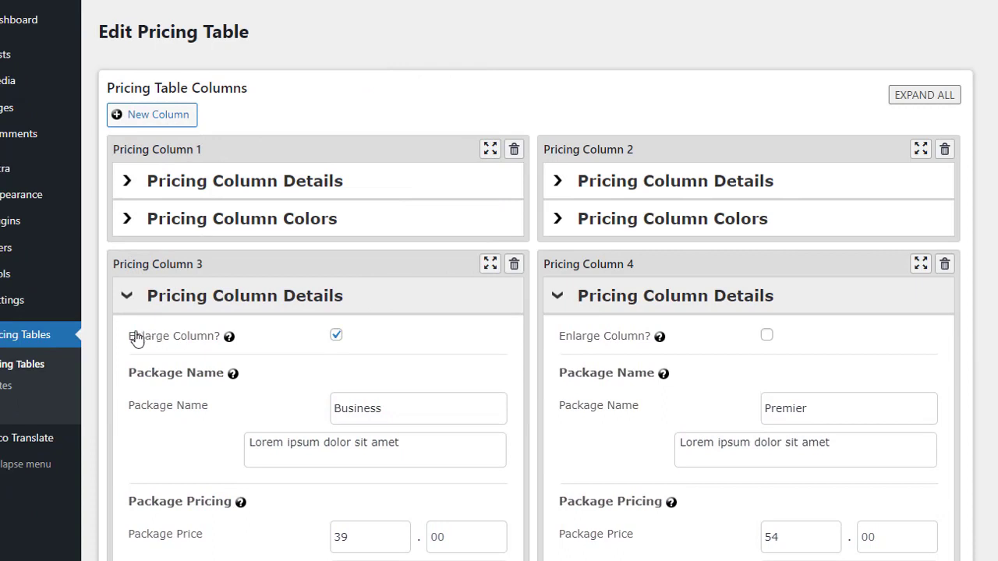
mouse_move(229, 336)
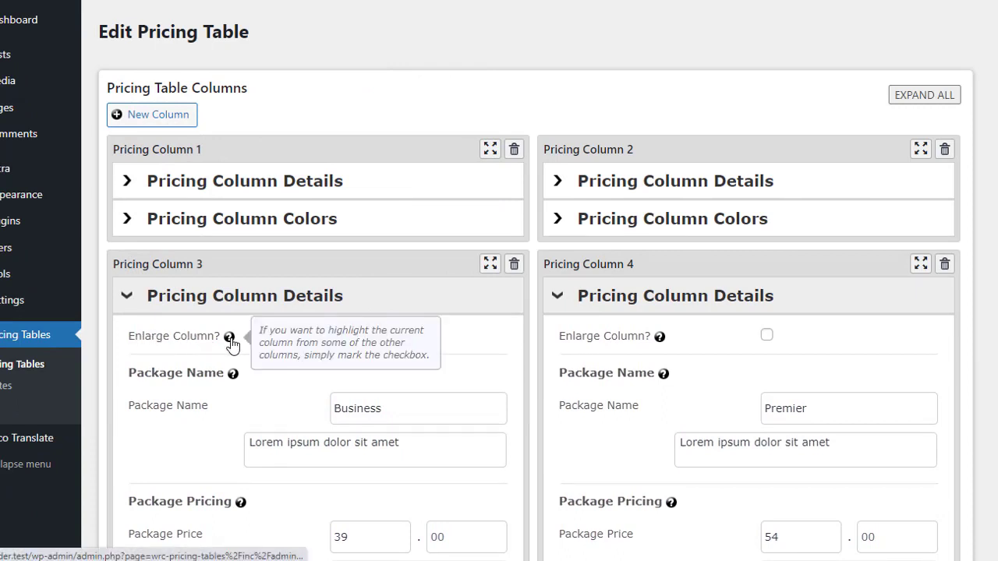
Step: Untick Enlarge Column for the Business column and save the pricing table
click(336, 336)
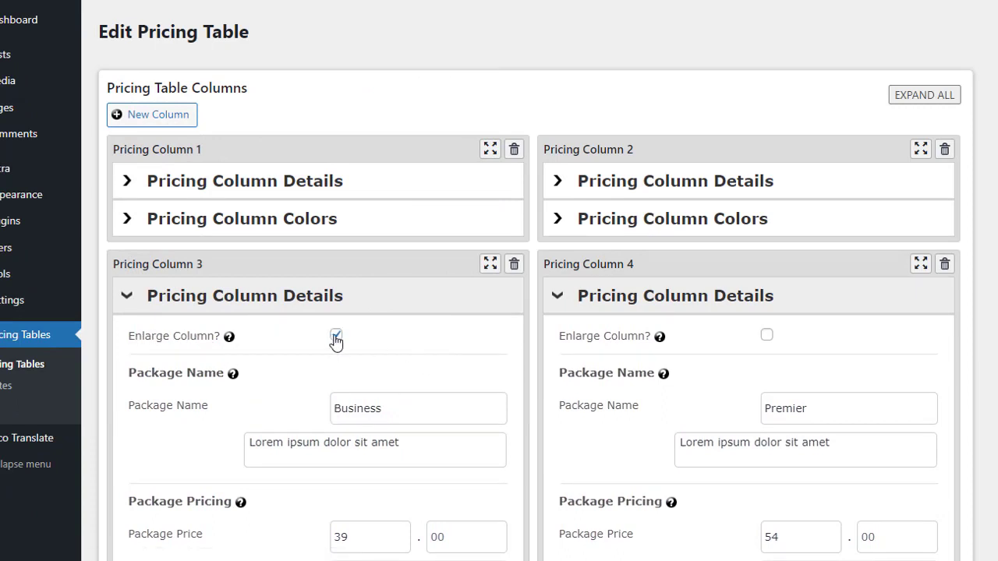
click(362, 304)
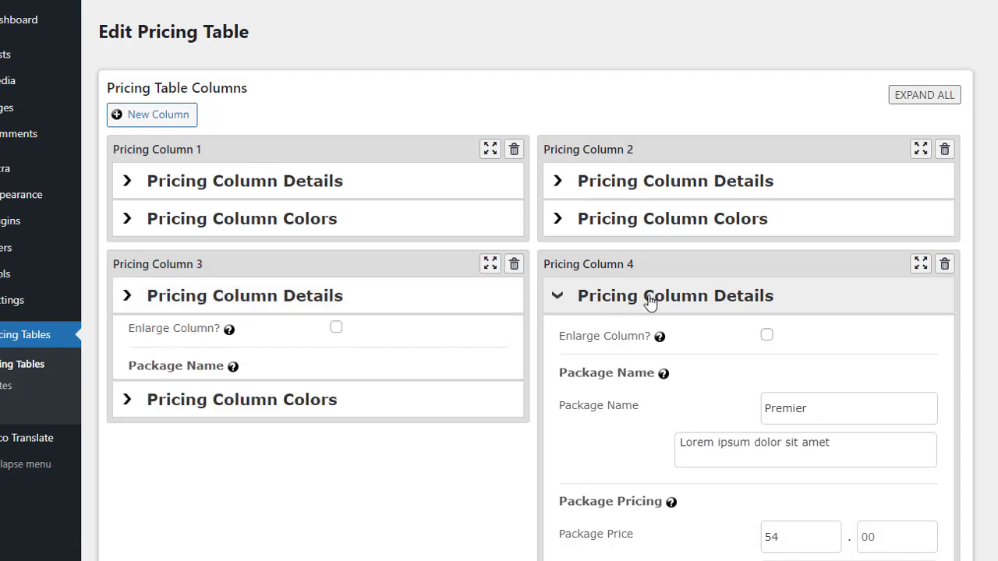
click(650, 294)
scroll(234, 433, down, 3)
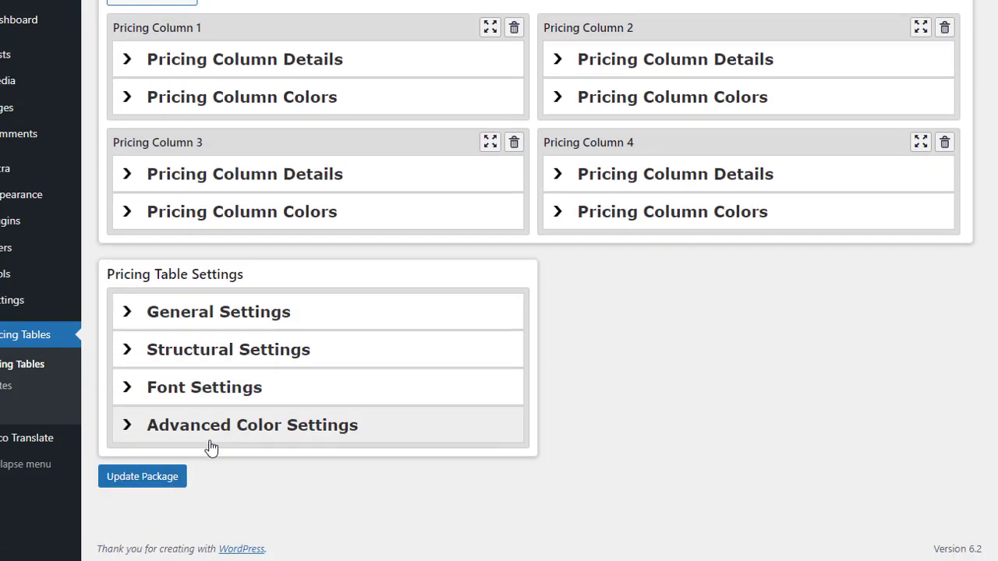
click(143, 480)
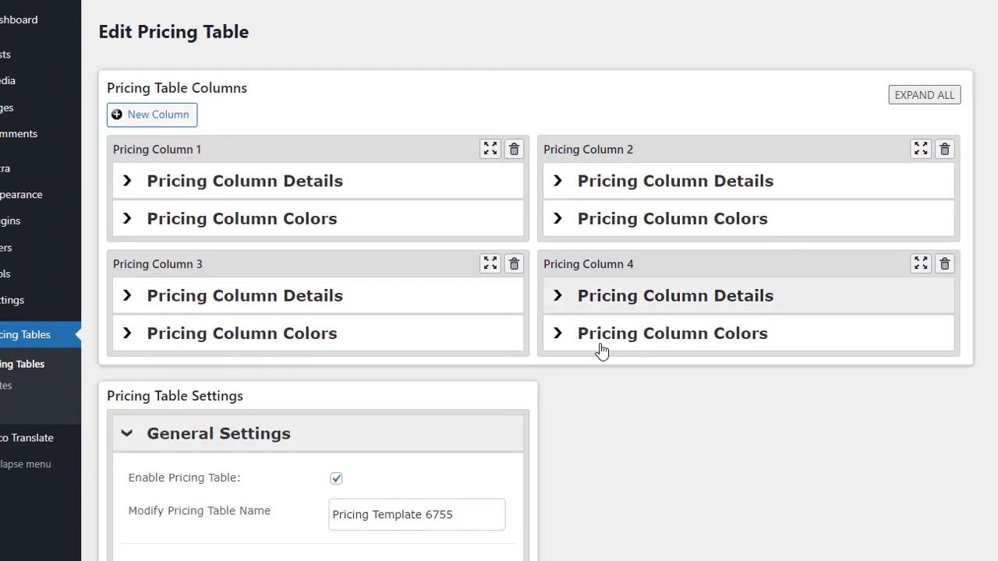
Step: Hide pricing column 3 (Business) and save the table
click(480, 432)
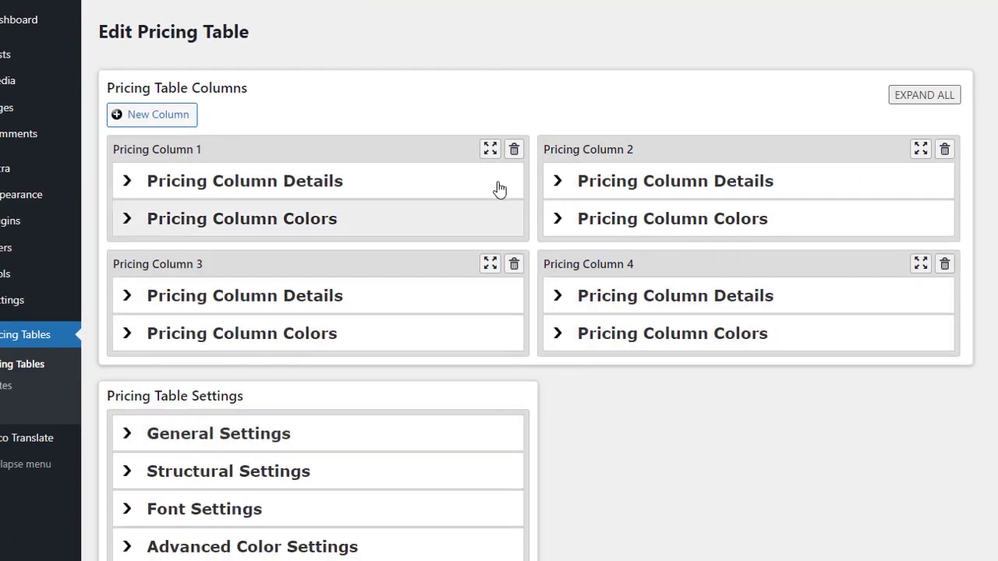
click(490, 267)
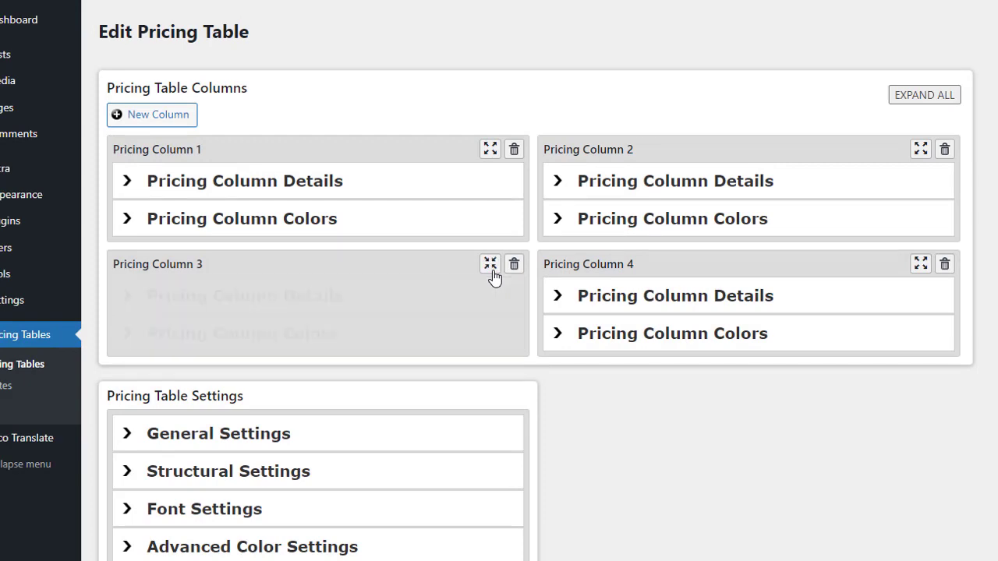
scroll(419, 293, down, 3)
click(133, 484)
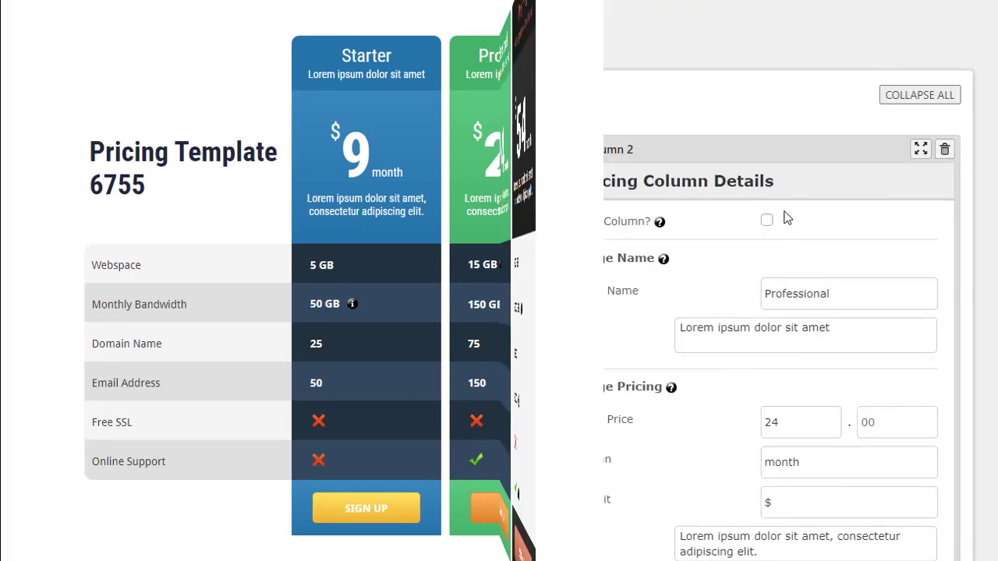
Step: Change Number of Columns per Row from 4 to 3 and save
click(924, 94)
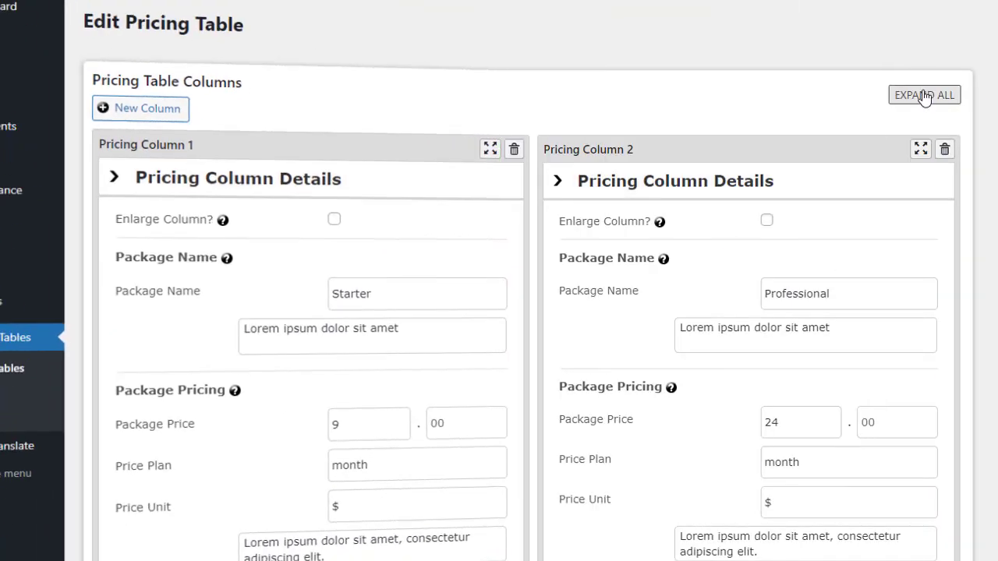
click(399, 433)
scroll(396, 374, down, 2)
click(395, 351)
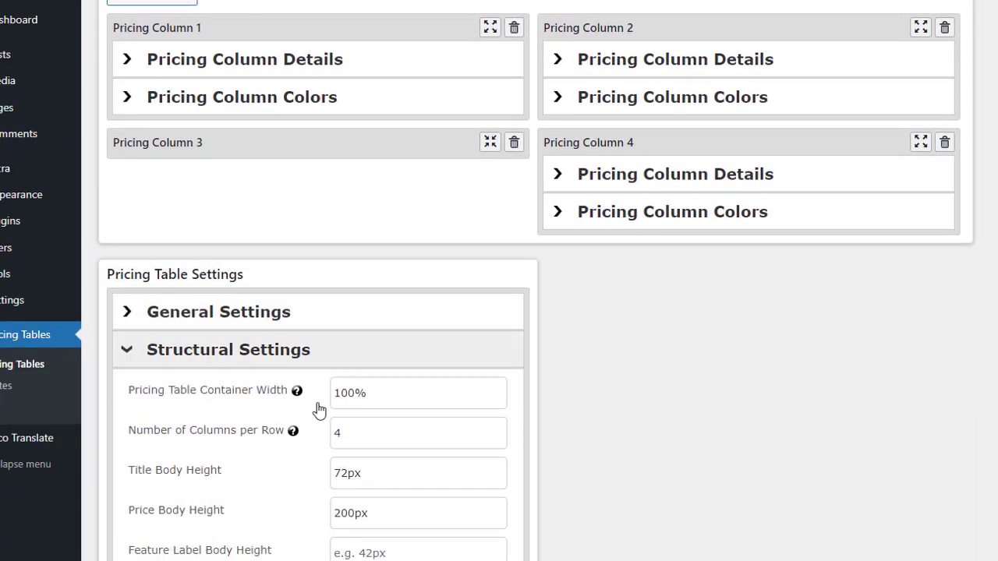
click(497, 439)
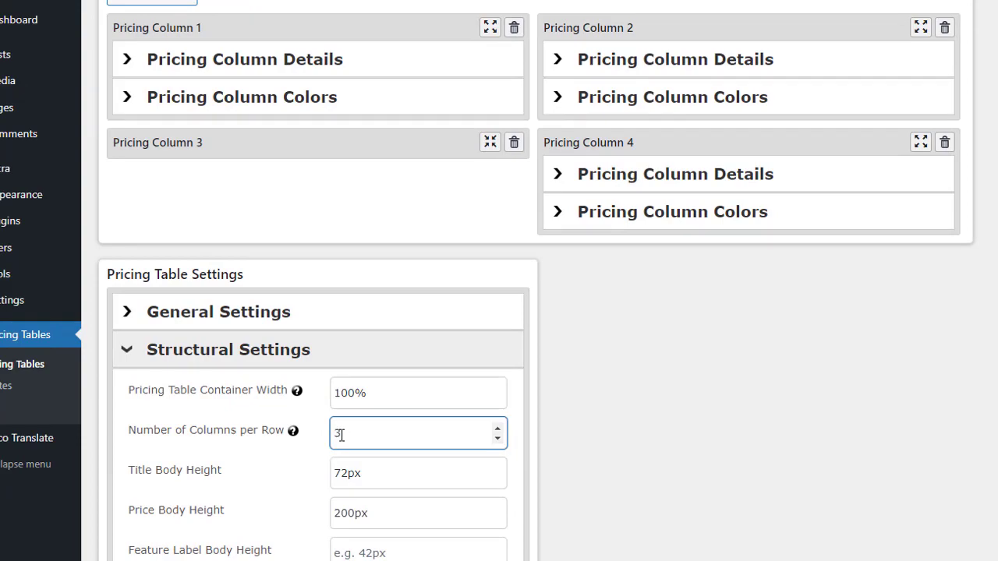
click(370, 347)
click(140, 474)
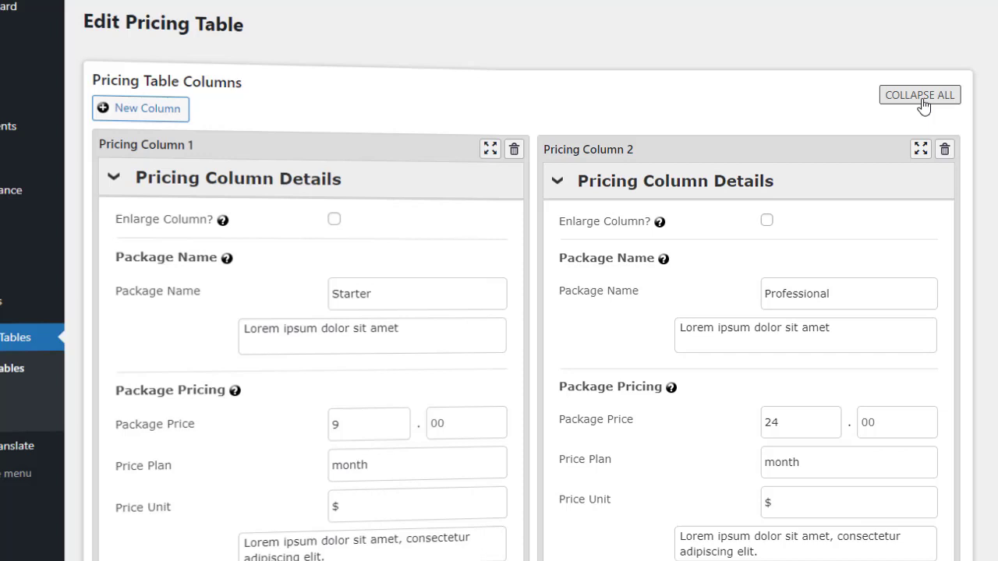
Step: Drag Pricing Column 4 (Premier) into the second slot, save, and reload the preview
click(922, 97)
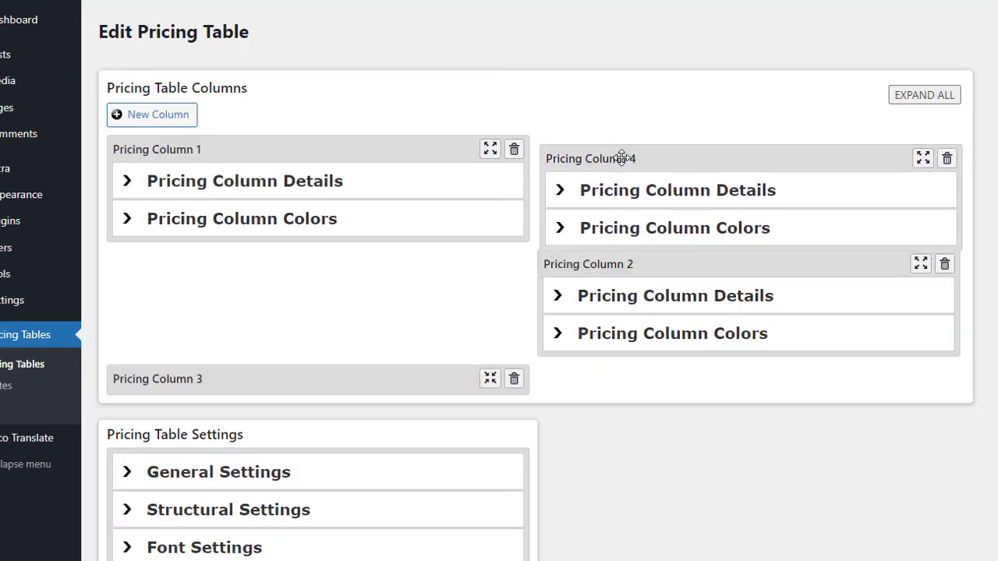
drag(618, 264, 619, 151)
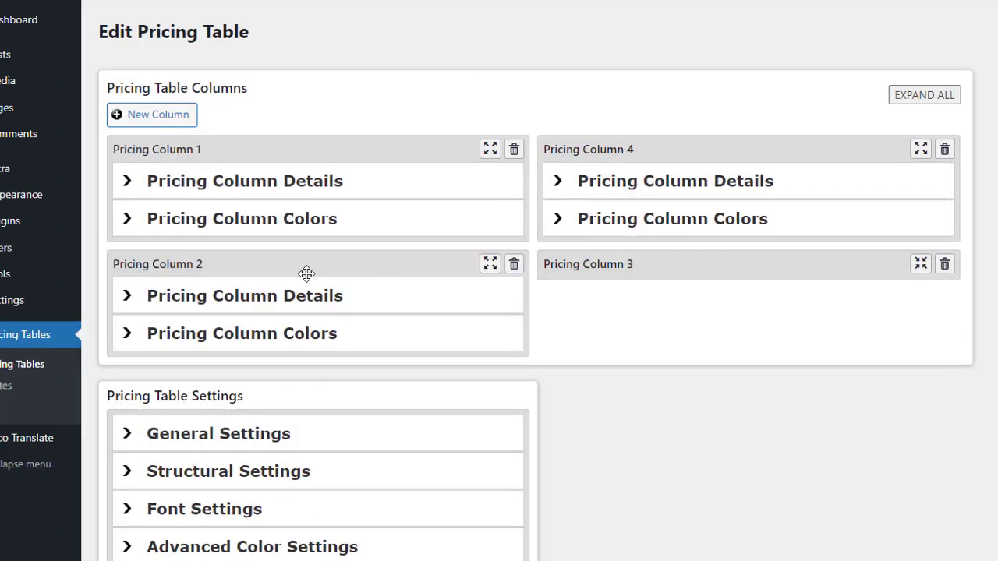
scroll(325, 379, down, 3)
click(136, 477)
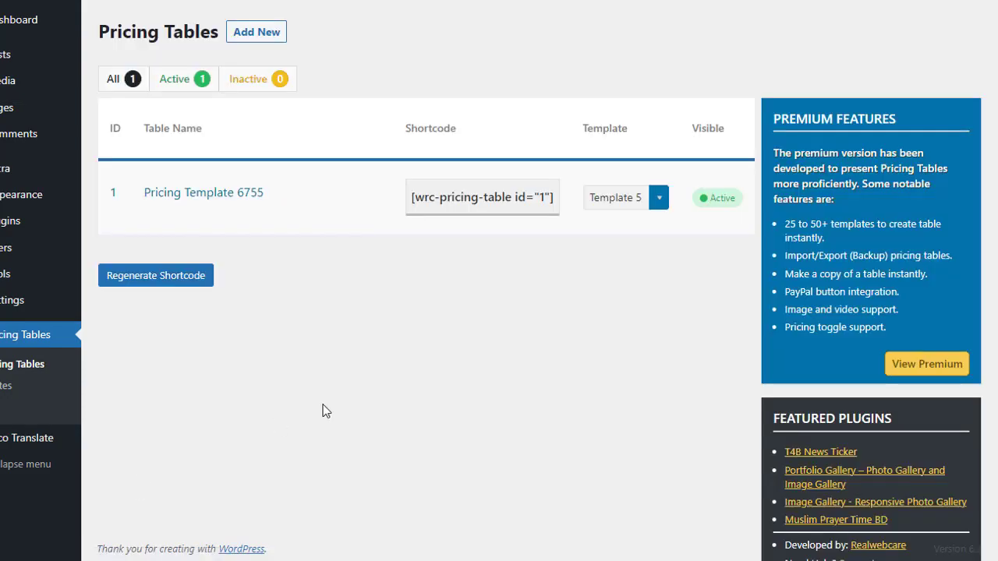
key(F5)
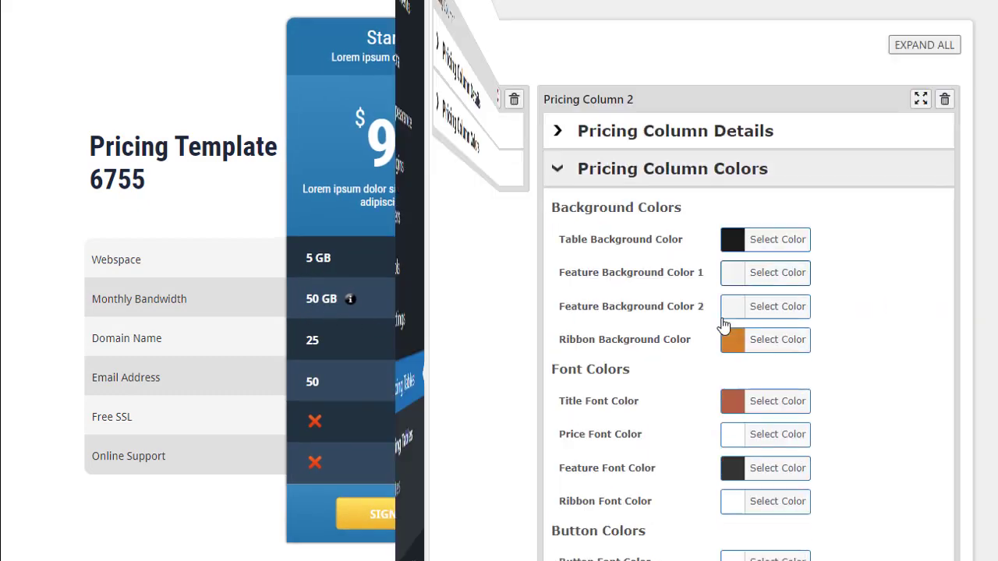
Step: Set Feature Background Color 1 to light grey
click(770, 93)
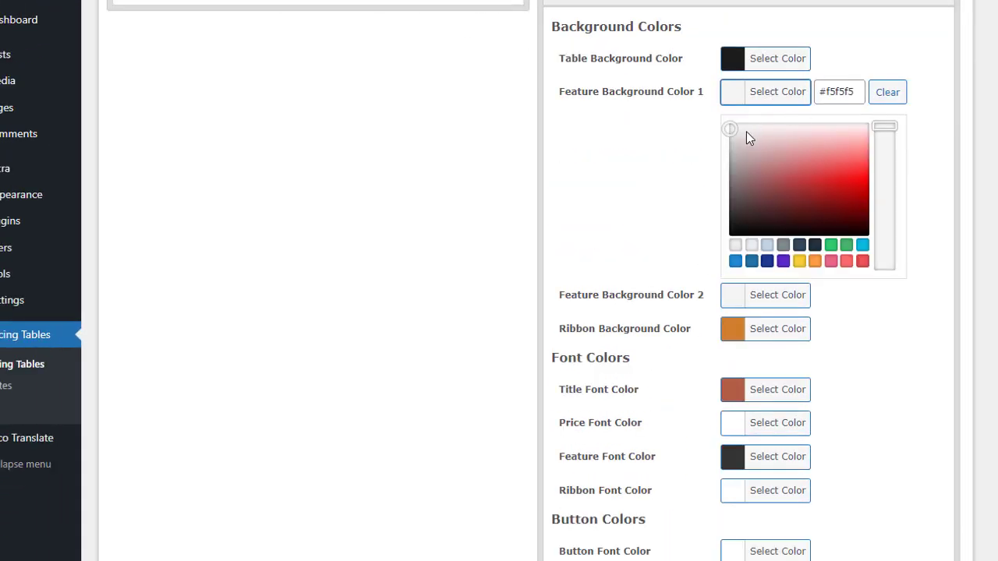
drag(729, 129, 722, 145)
click(786, 118)
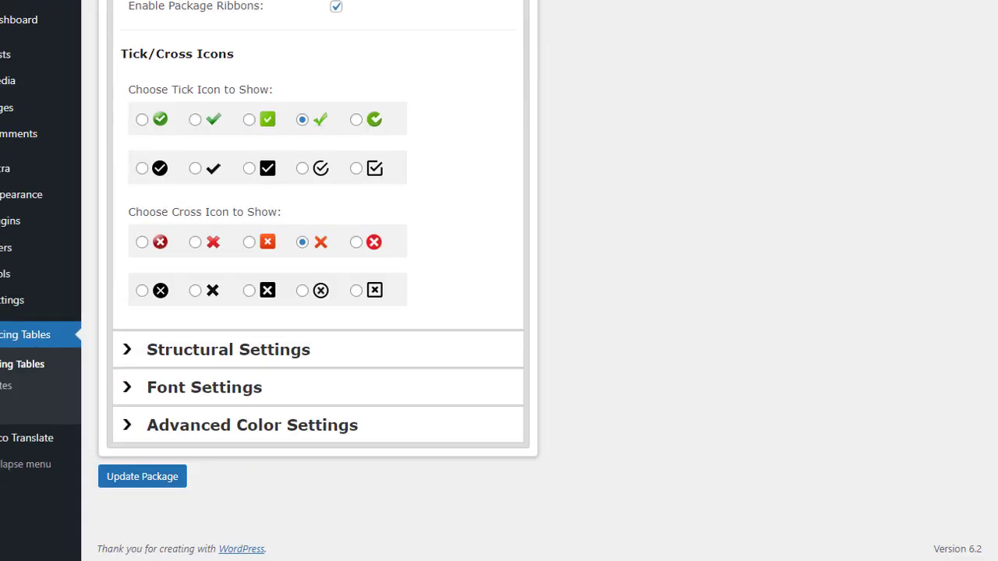
Step: Save the colour change, then untick Enable Caption Column in Structural Settings and save
click(139, 477)
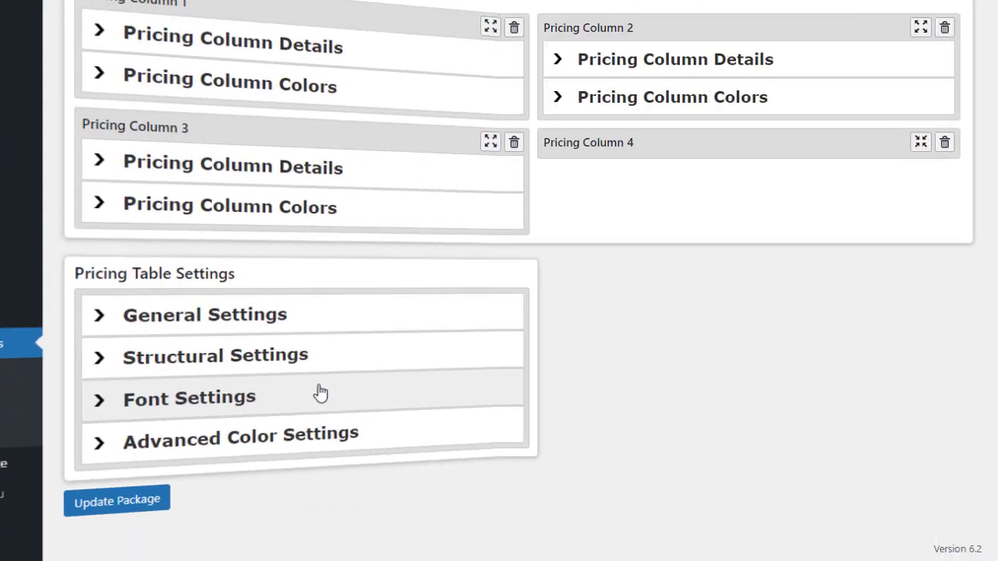
click(320, 394)
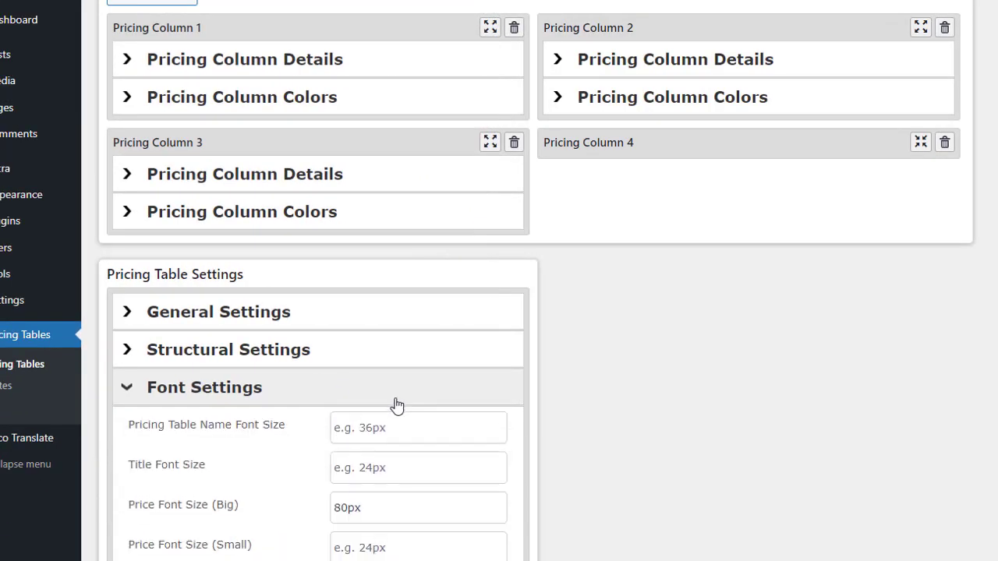
scroll(314, 331, down, 3)
click(238, 531)
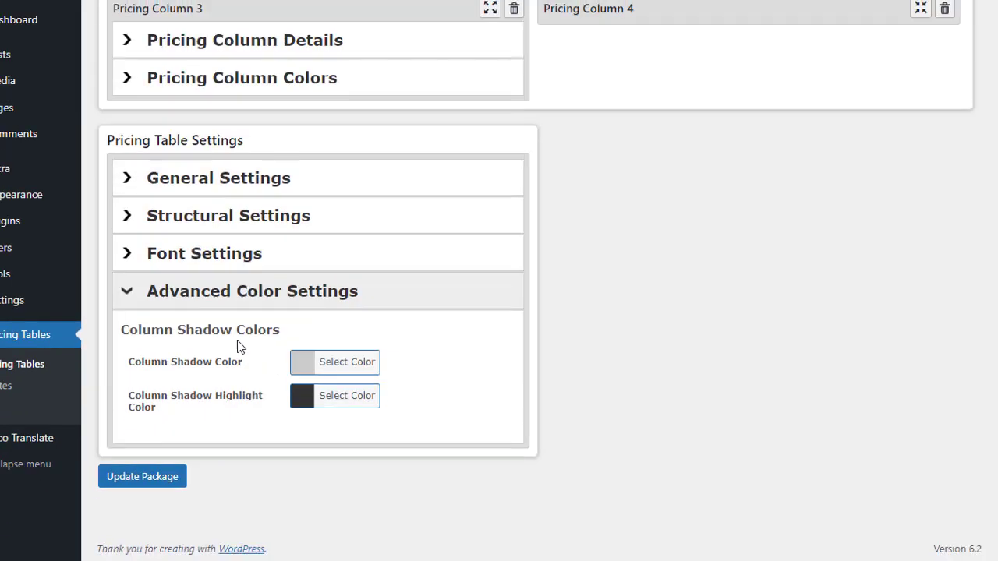
click(321, 221)
scroll(405, 320, down, 1)
scroll(343, 318, down, 4)
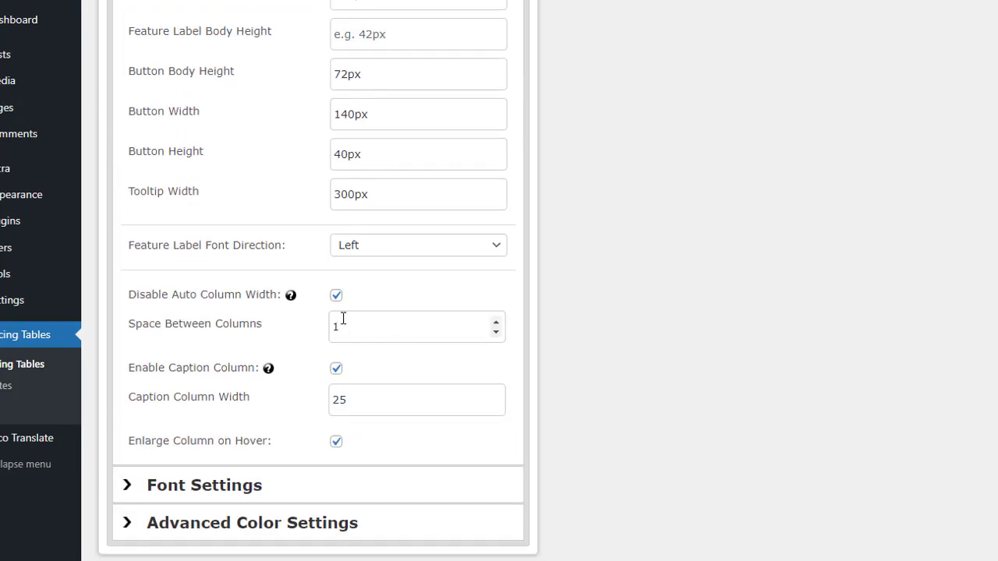
click(336, 377)
click(138, 538)
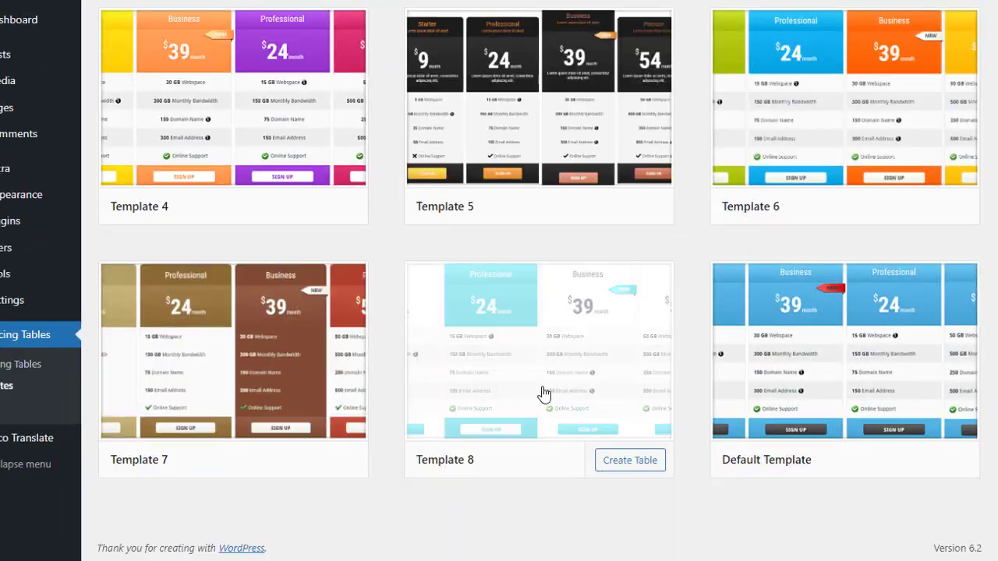
Step: Create new tables from a template and from Templates 3, 7 and 4, dismissing each confirmation
click(645, 464)
click(621, 49)
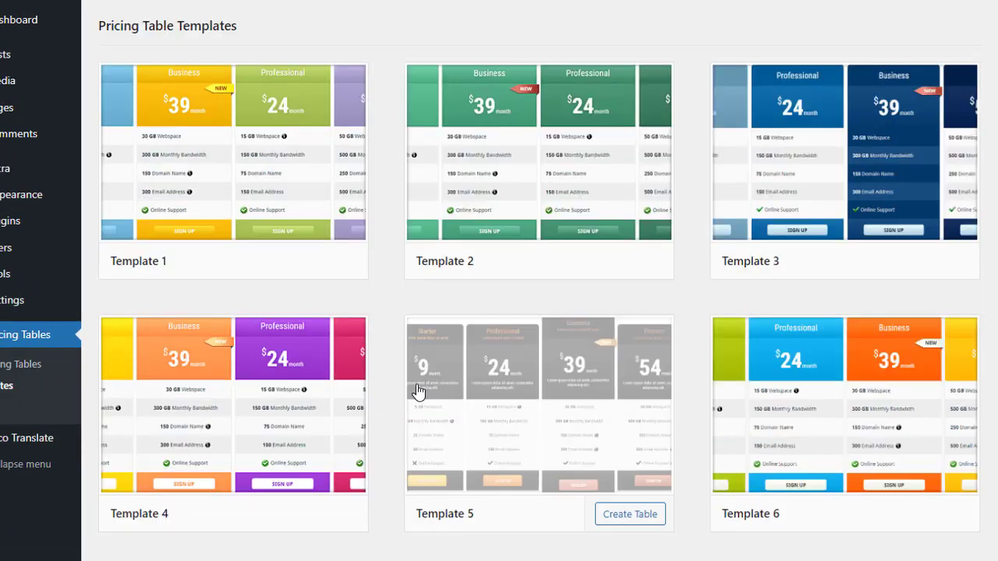
click(935, 265)
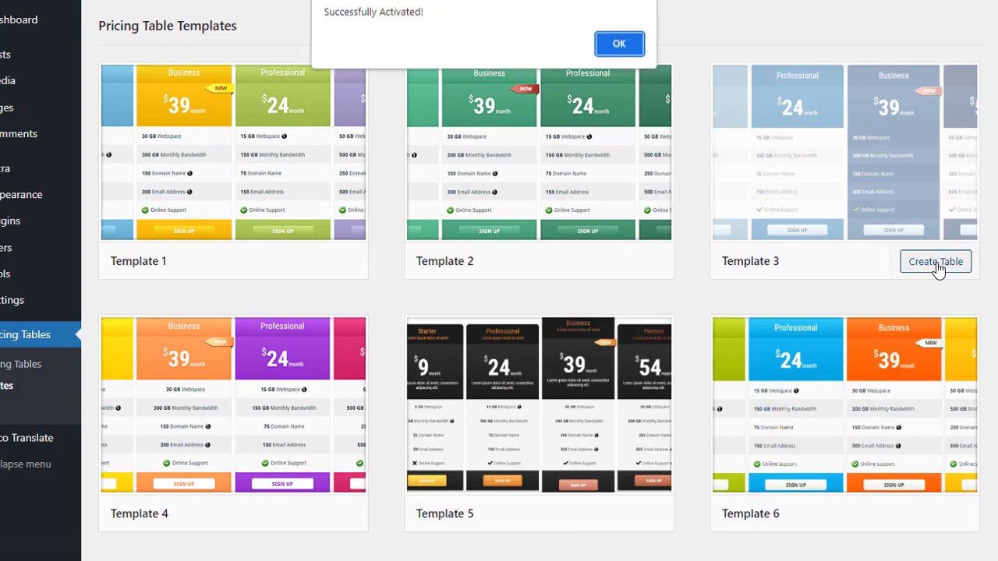
click(633, 44)
scroll(639, 130, down, 4)
click(322, 460)
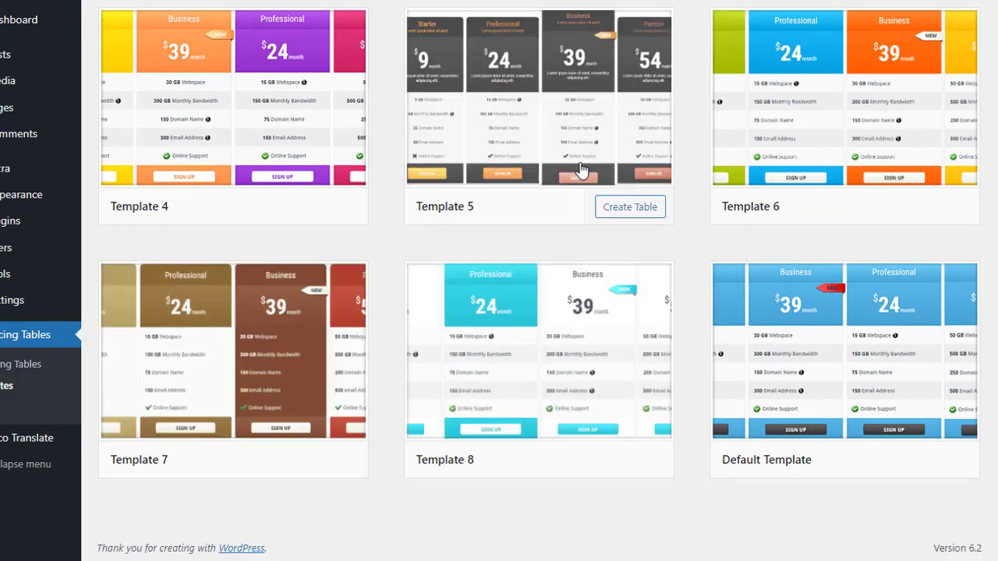
click(681, 45)
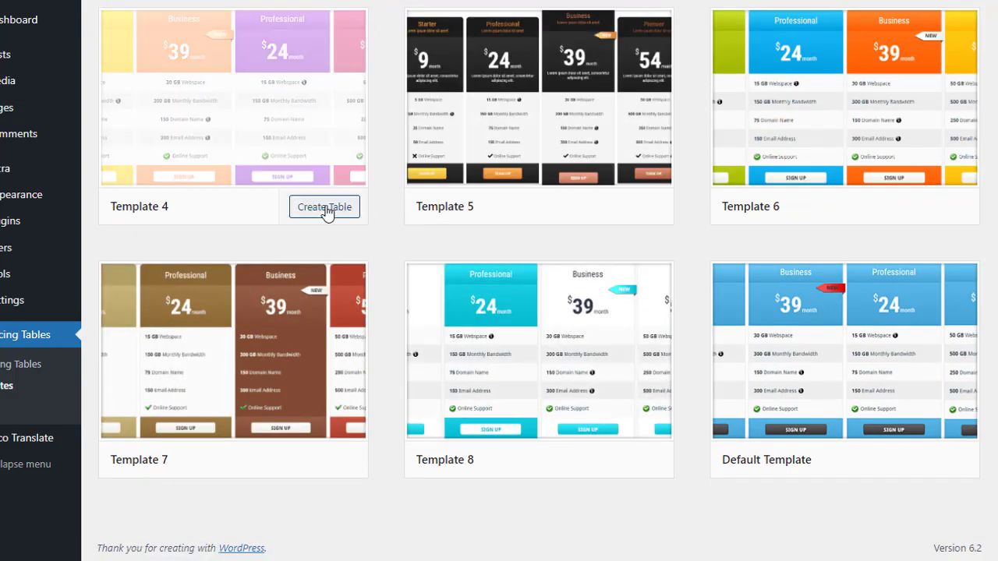
click(327, 210)
click(621, 44)
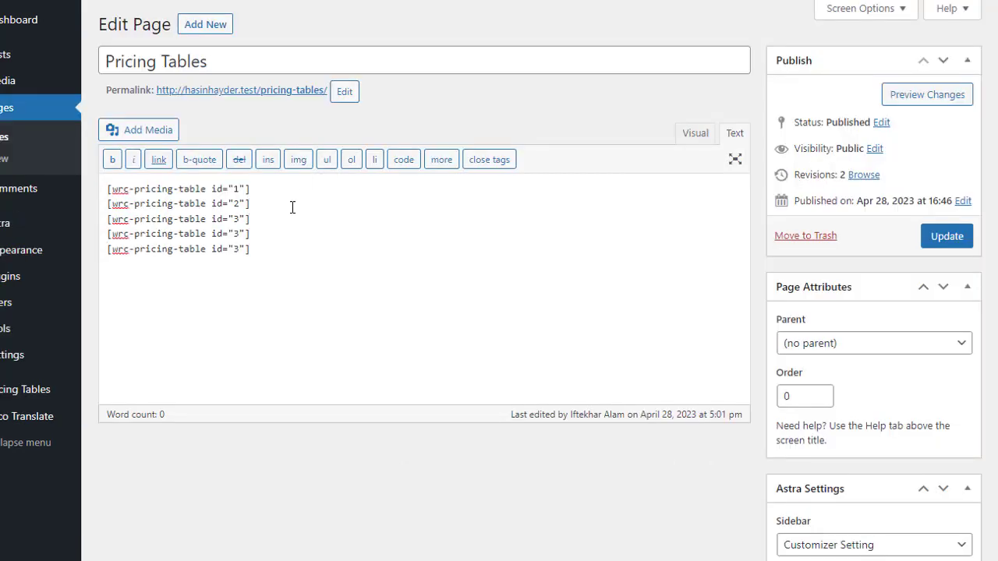
Step: Update the Pricing Tables page and scroll through its five embedded tables on the front end
click(946, 236)
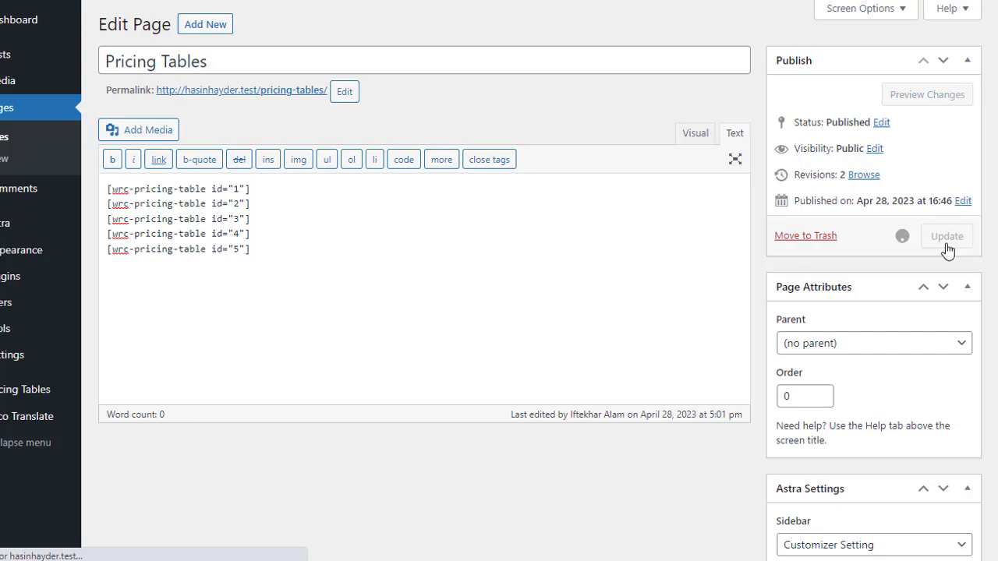
click(204, 63)
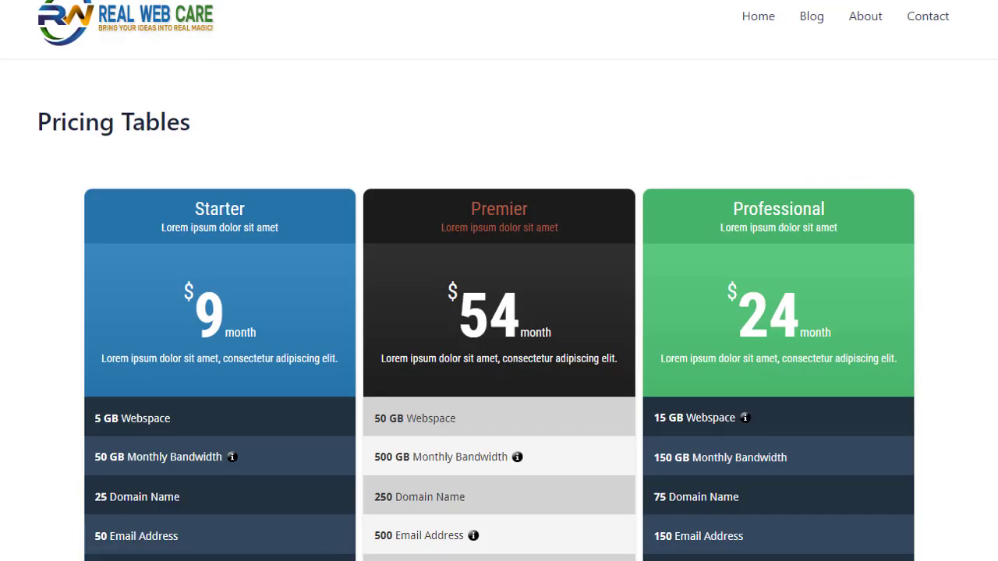
scroll(553, 267, down, 2)
scroll(553, 267, down, 7)
scroll(552, 268, down, 6)
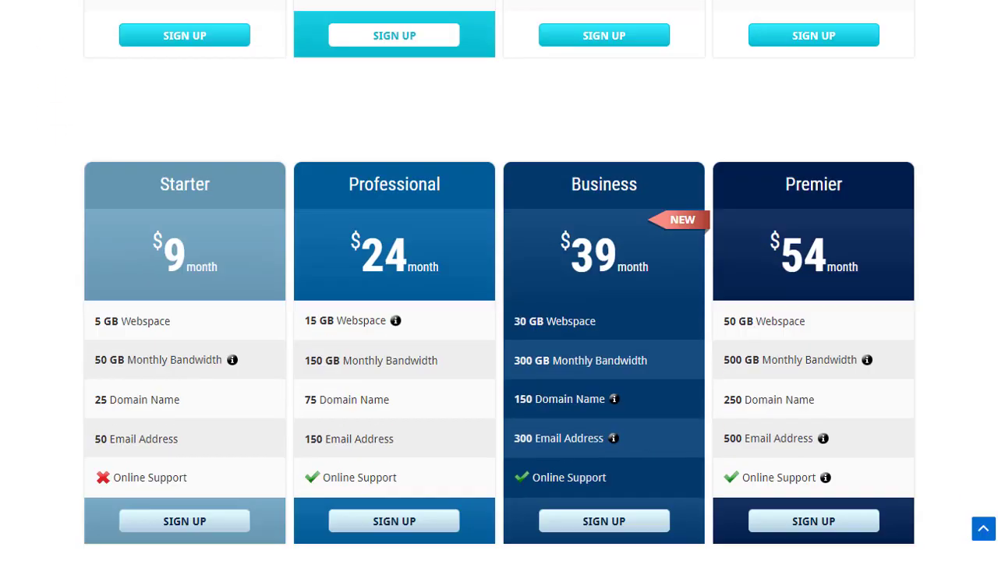
scroll(553, 268, down, 1)
scroll(122, 278, down, 6)
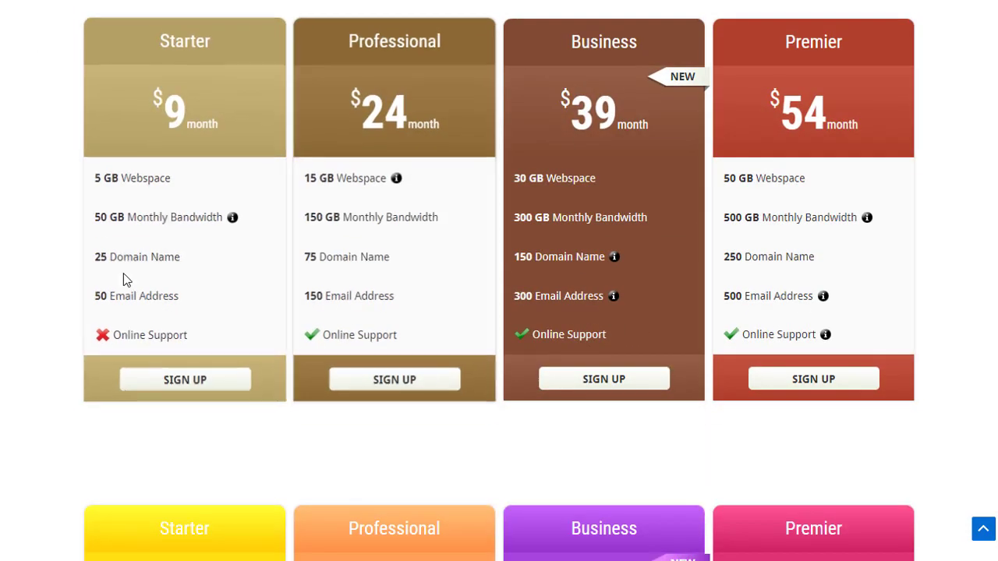
scroll(42, 305, down, 5)
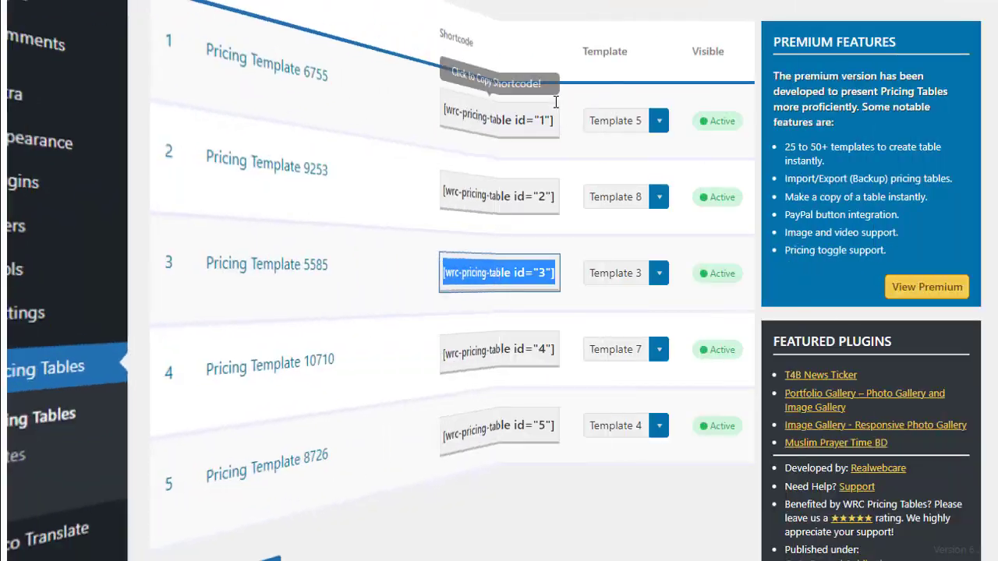
Step: Switch pricing table 2 to Template 7 and confirm
click(660, 203)
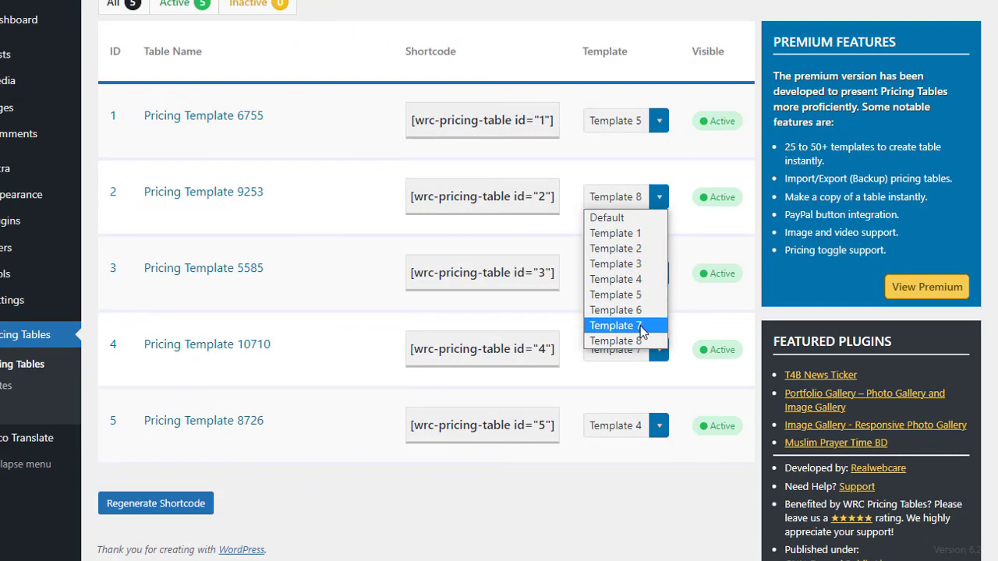
click(641, 328)
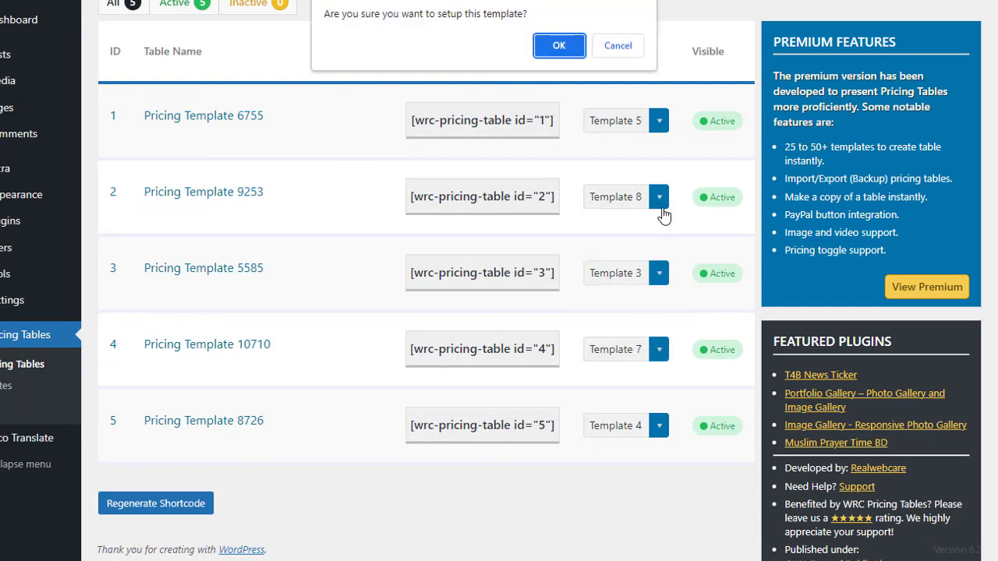
click(555, 58)
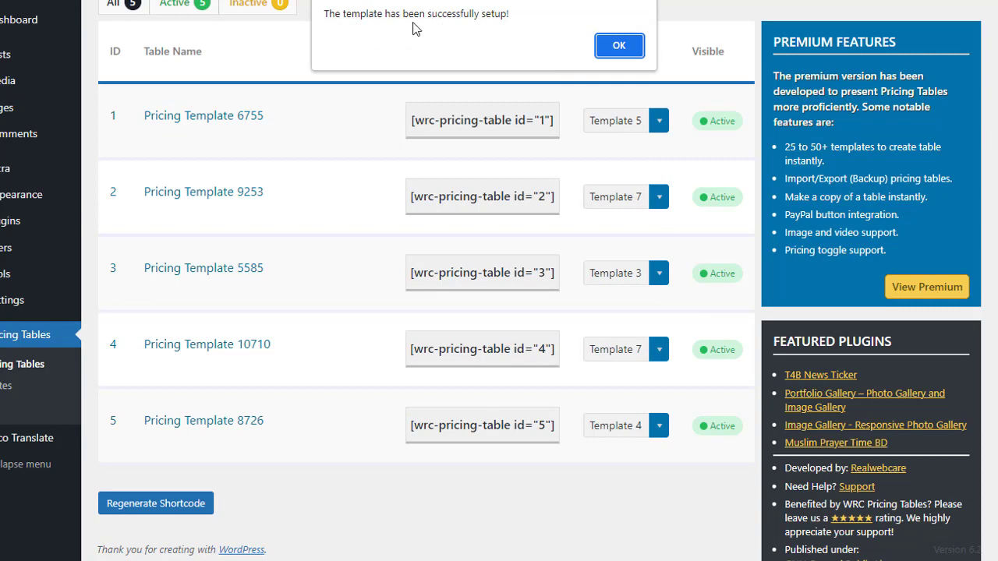
click(617, 49)
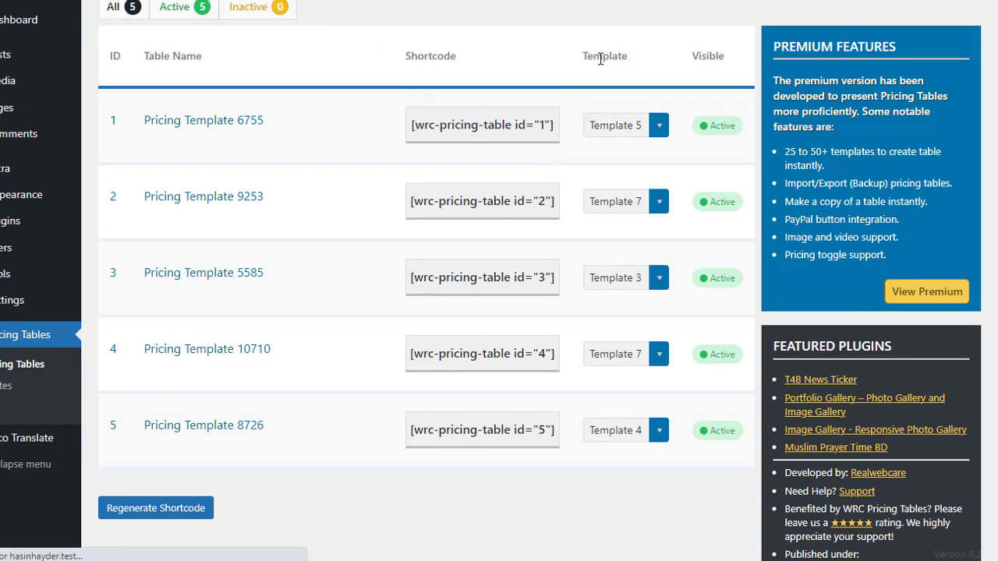
scroll(630, 224, down, 5)
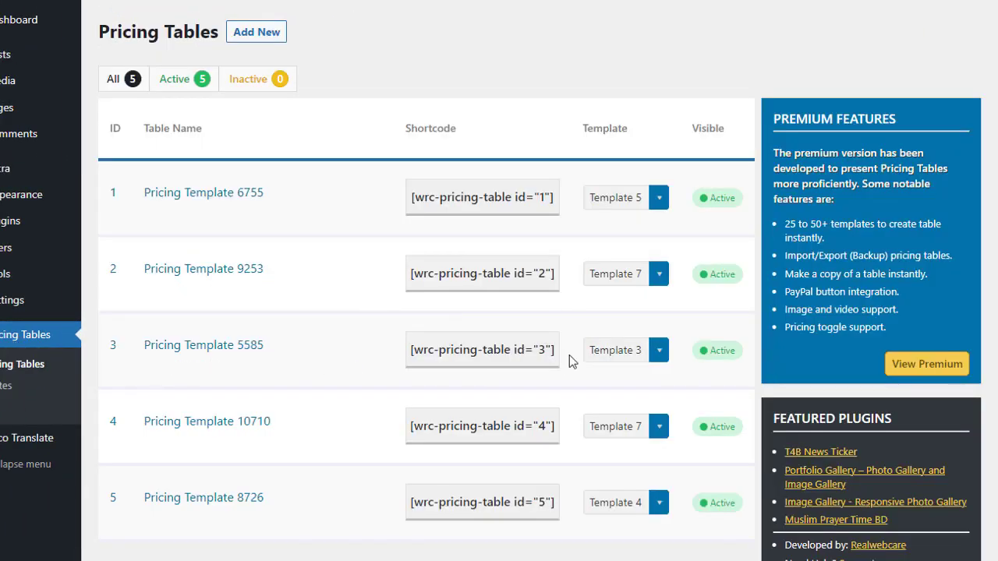
Step: Switch pricing table 3 to Template 2 and confirm
click(616, 350)
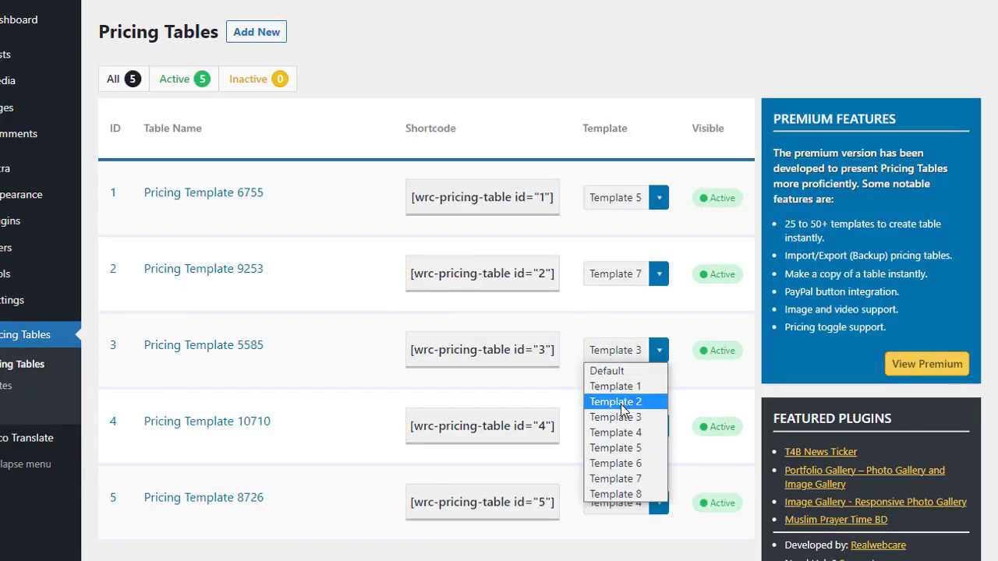
click(613, 400)
click(557, 45)
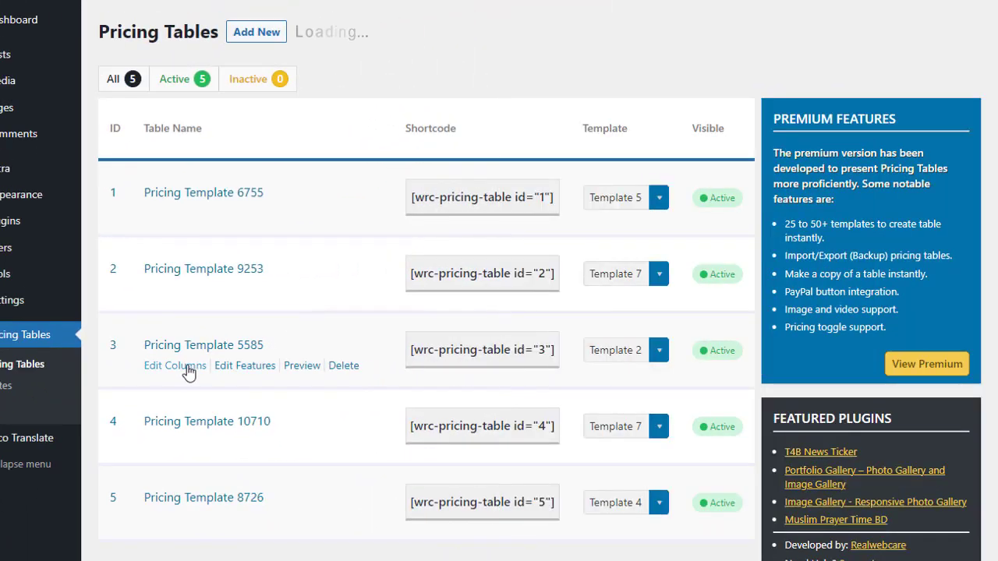
Step: Open pricing table 3, collapse all panels, and expand column 4's colour settings
click(187, 366)
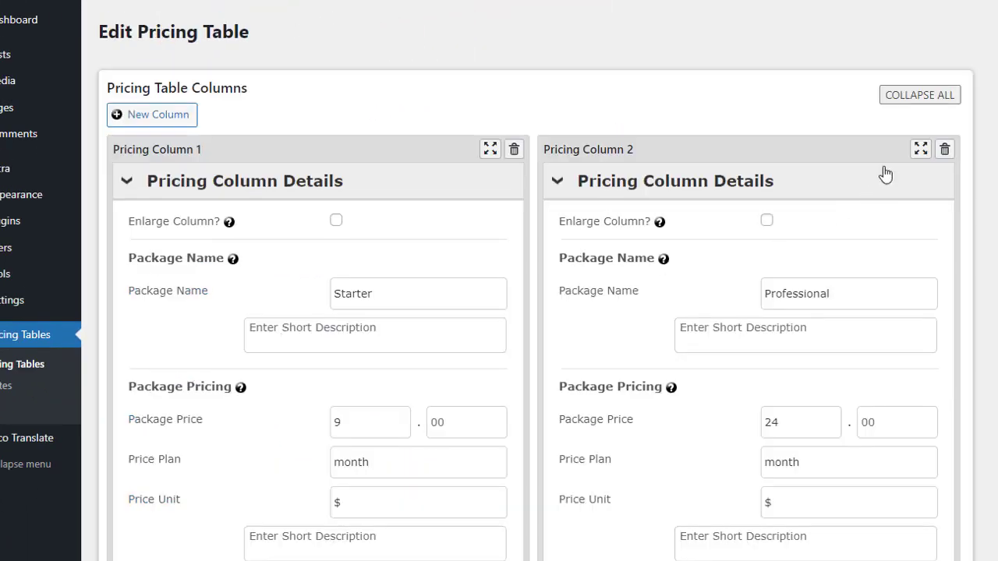
click(936, 95)
click(436, 446)
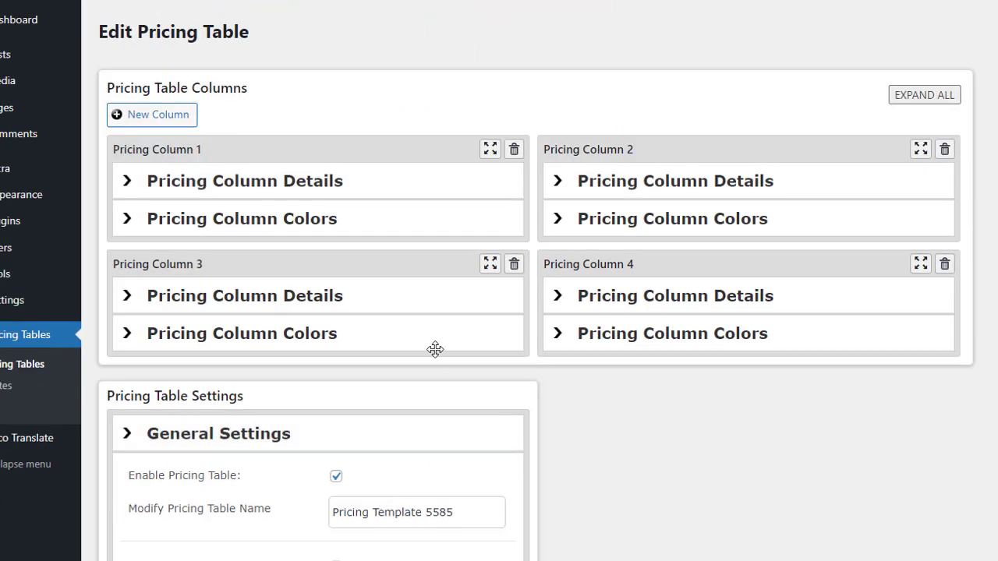
scroll(381, 330, down, 2)
scroll(381, 329, up, 2)
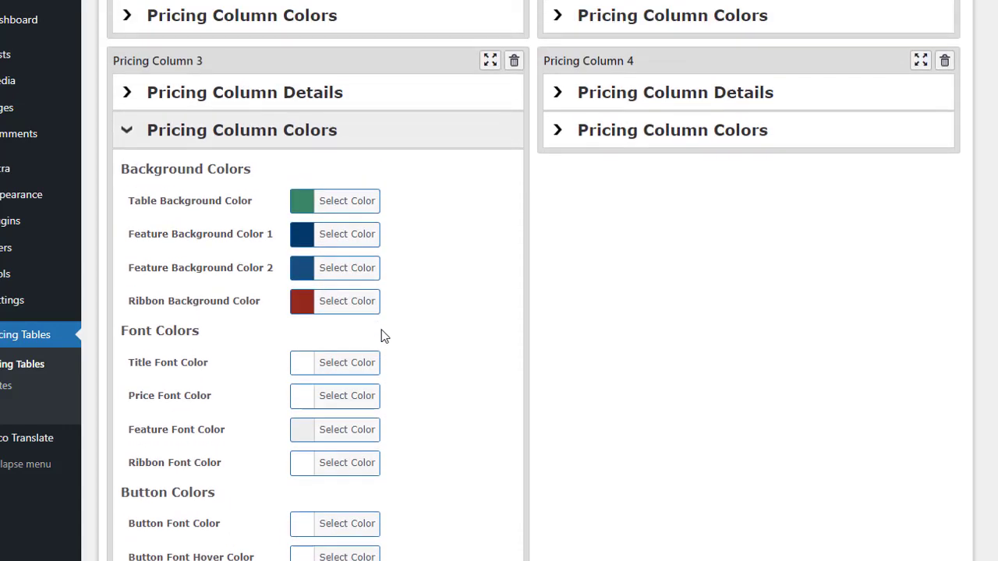
click(631, 178)
Step: Copy column 4's white and light-grey feature background colours into column 3
click(779, 285)
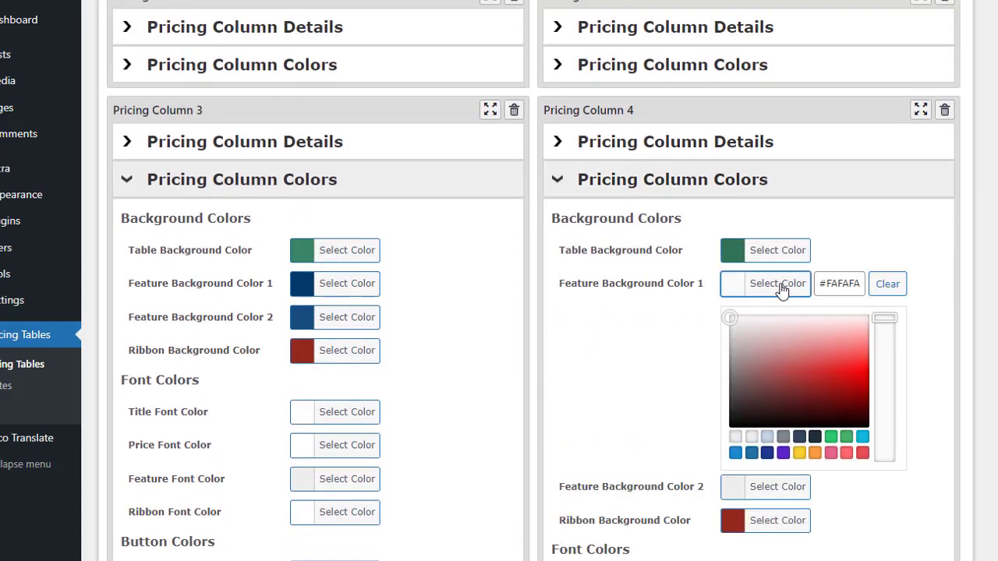
click(374, 289)
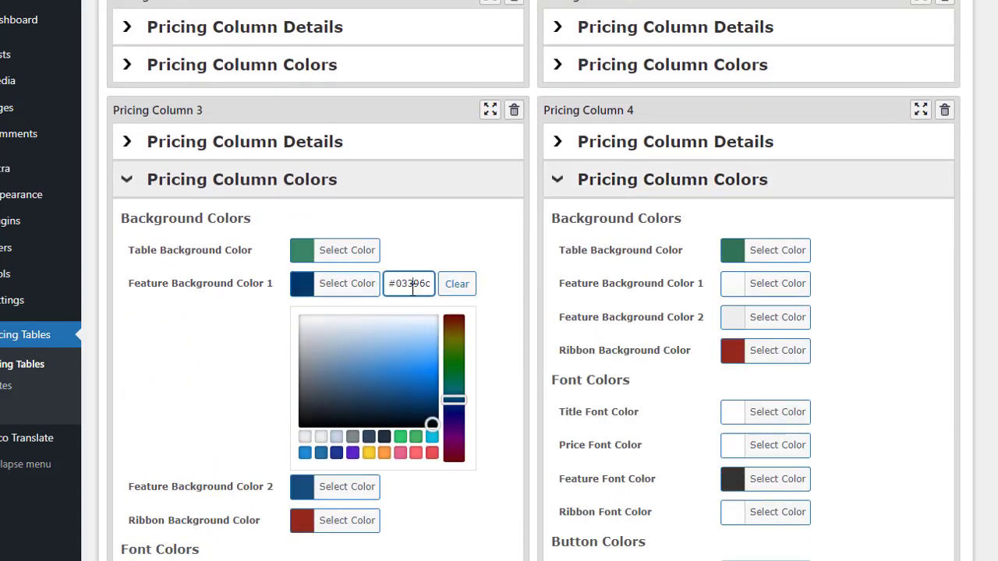
click(757, 317)
double_click(841, 316)
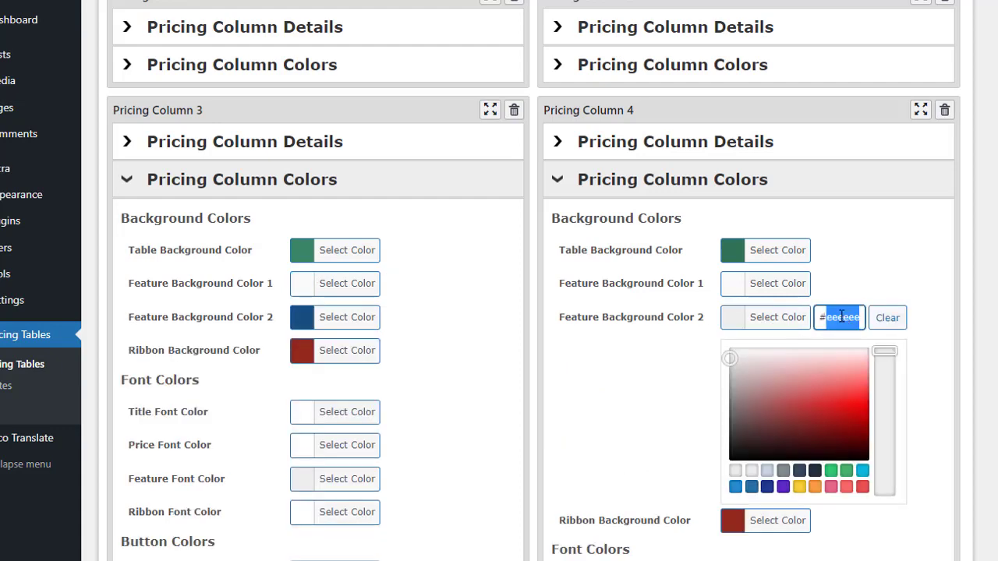
click(358, 319)
double_click(413, 318)
key(ctrl+v)
click(577, 339)
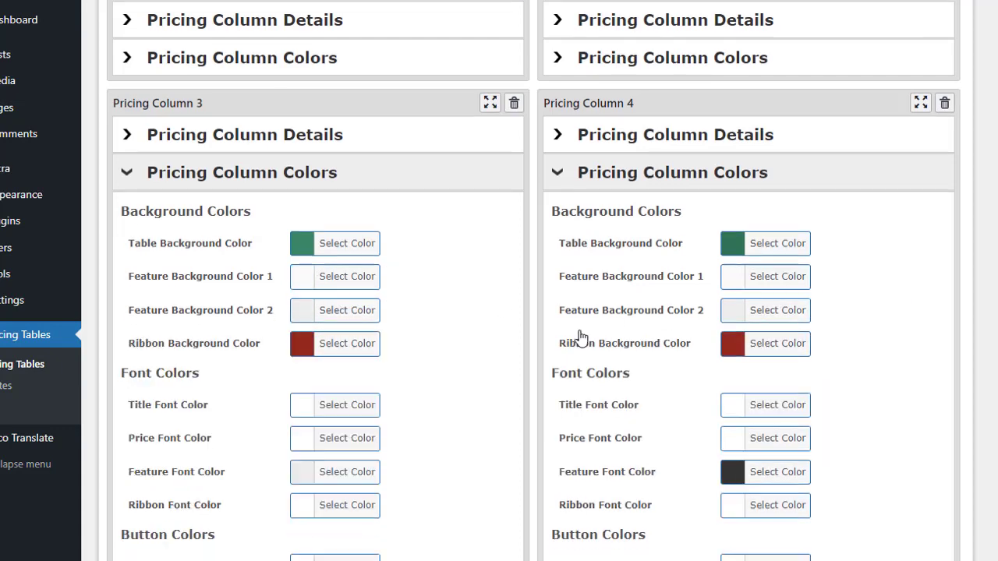
Step: Copy column 4's dark feature font colour into column 3 and save the table
scroll(580, 337, down, 3)
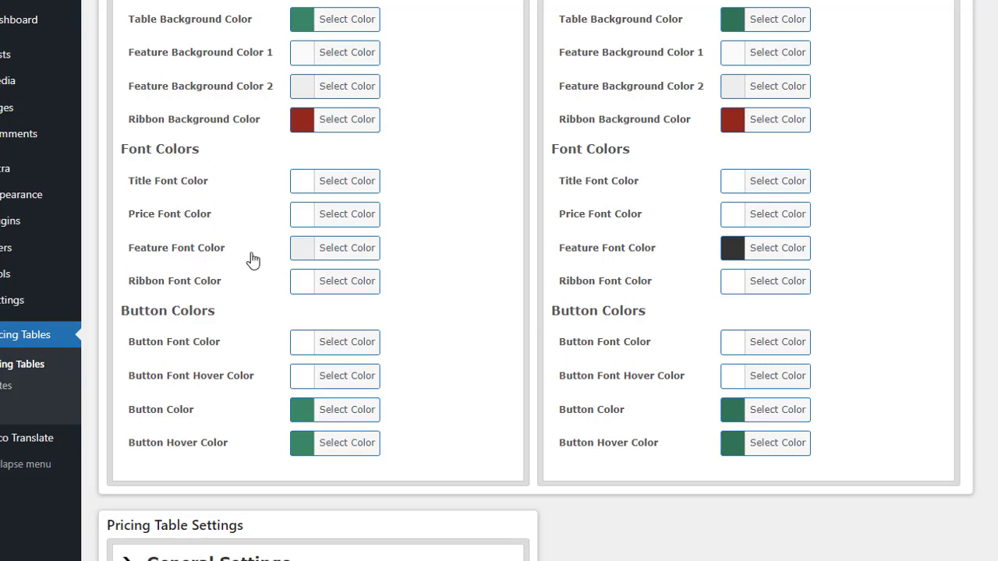
click(783, 255)
double_click(852, 248)
key(ctrl+c)
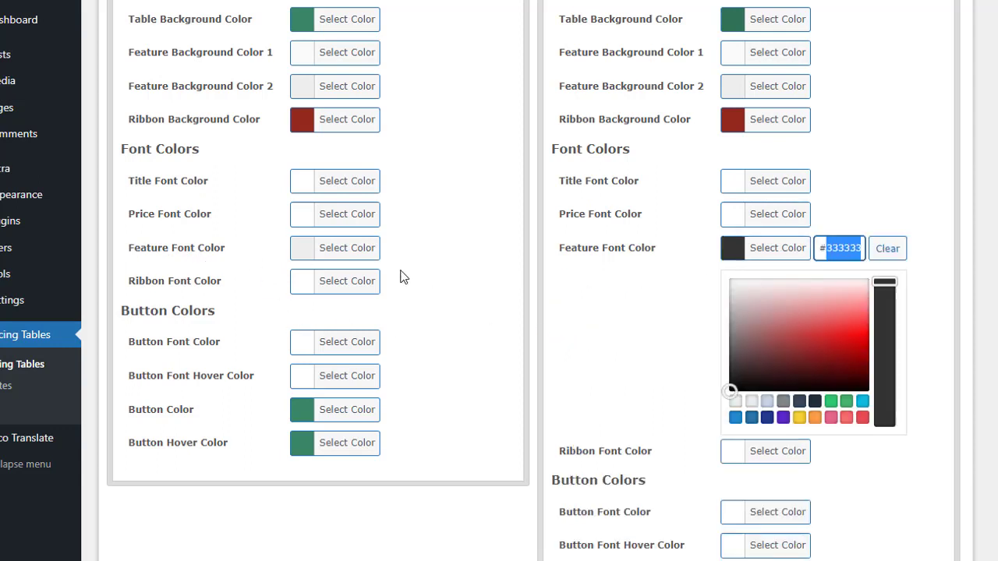
click(343, 248)
double_click(399, 249)
key(ctrl+v)
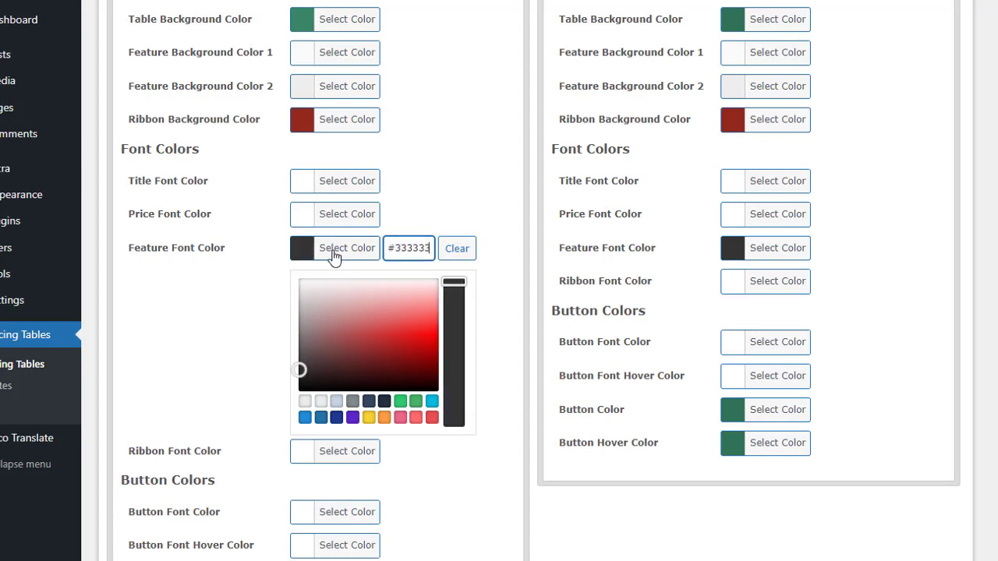
click(335, 255)
scroll(450, 306, down, 2)
scroll(450, 306, down, 2)
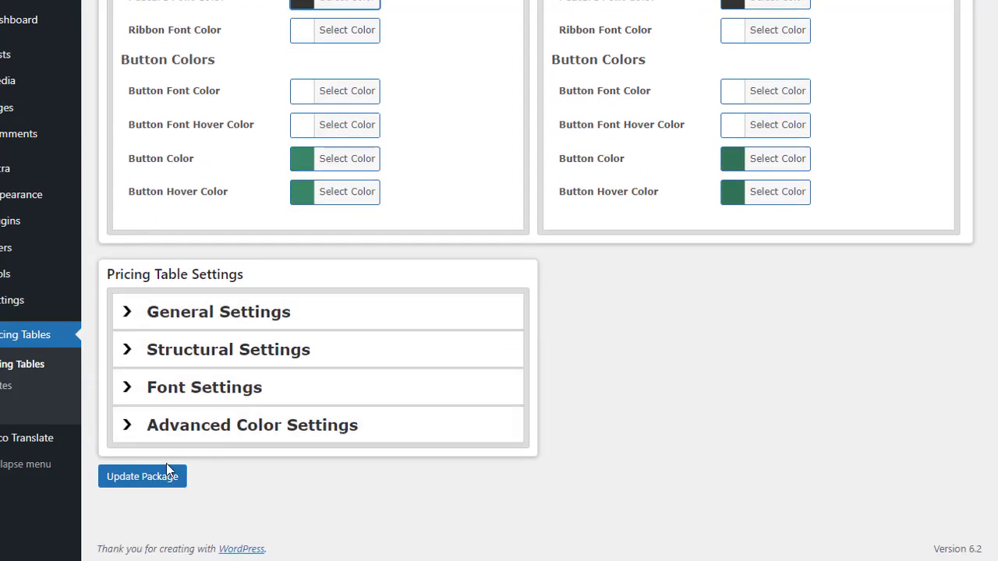
click(148, 477)
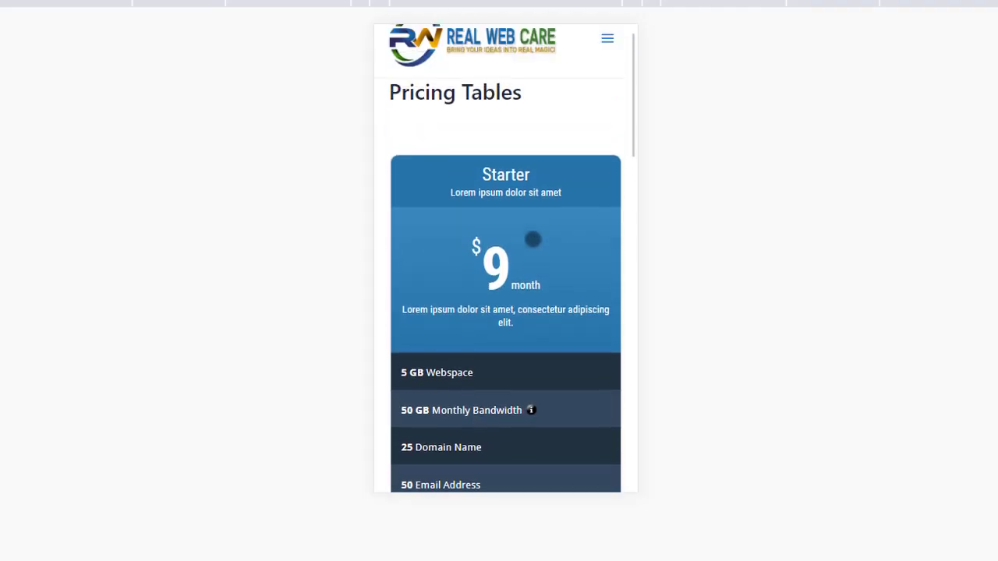
Step: Scroll down and back up through the stacked pricing cards in the current phone preview
scroll(532, 240, down, 2)
scroll(532, 239, down, 4)
scroll(532, 239, down, 4)
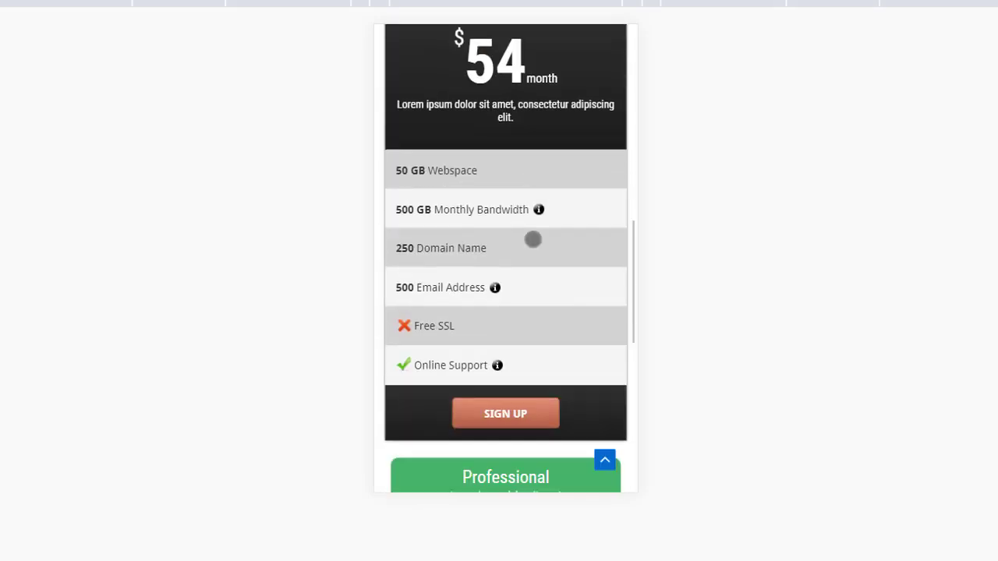
scroll(533, 239, down, 2)
scroll(530, 237, down, 3)
scroll(533, 239, up, 4)
scroll(533, 239, up, 4)
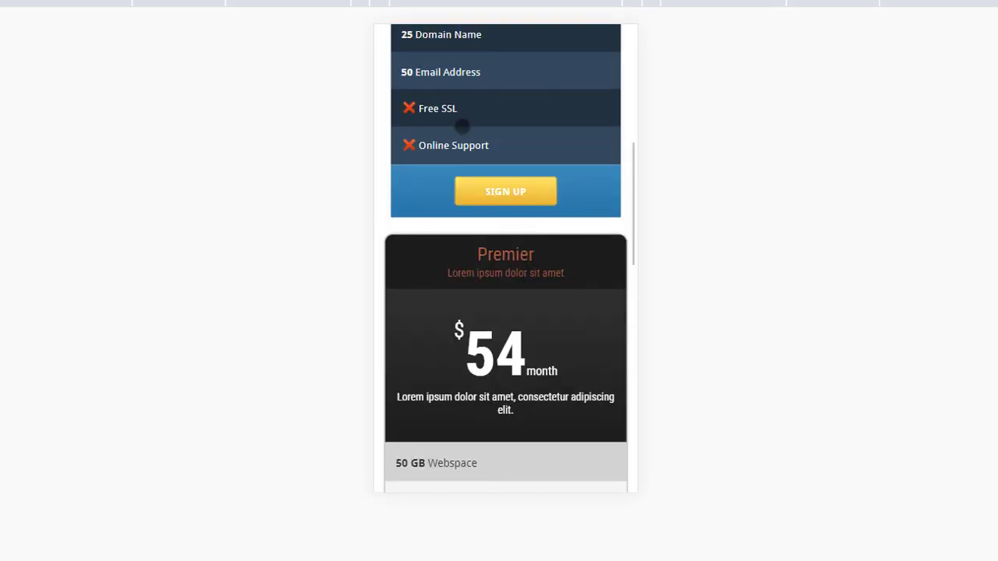
Step: Switch the device preview to Galaxy Note 3, then Galaxy Note II, then Galaxy S8
click(401, 37)
click(365, 73)
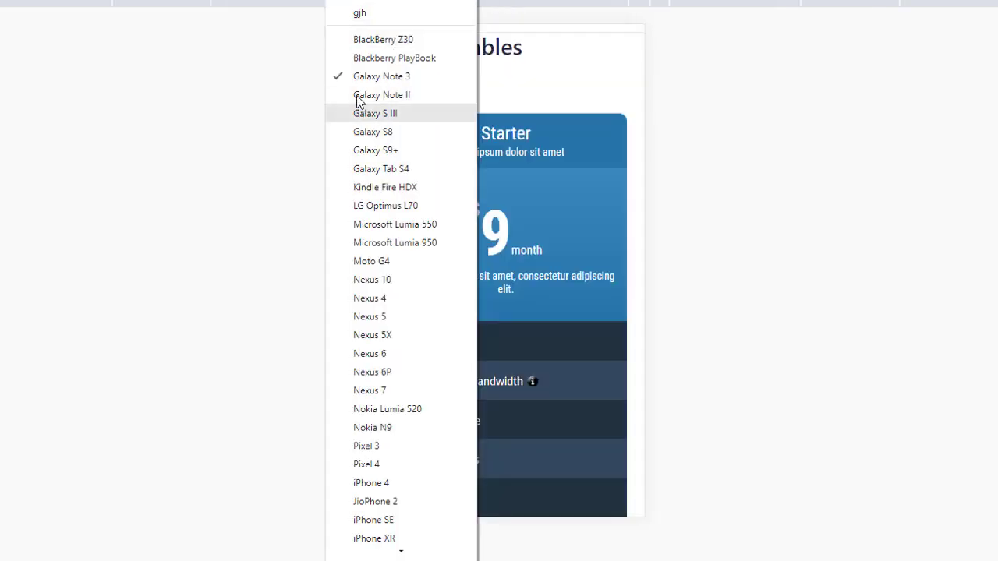
click(399, 3)
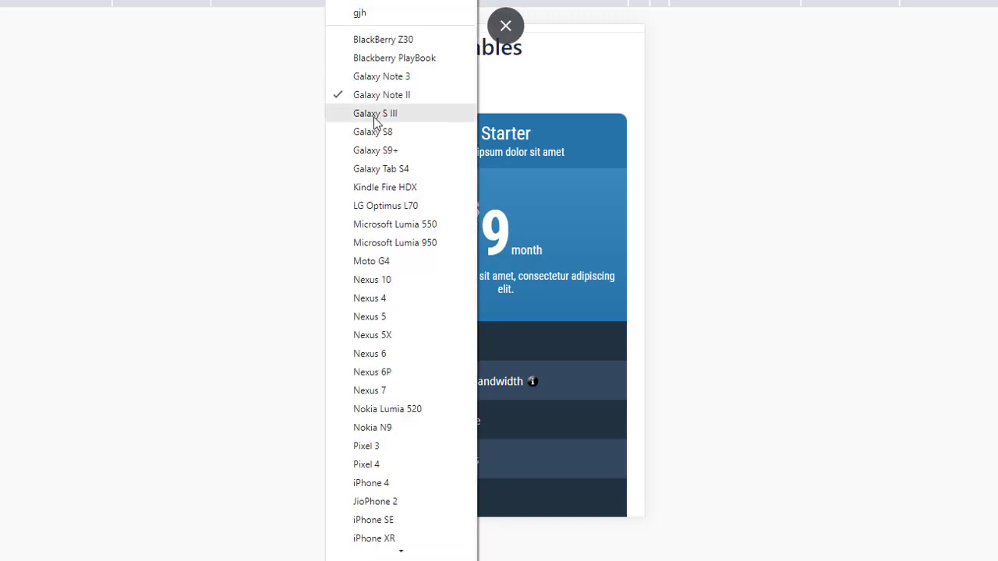
click(372, 115)
click(399, 3)
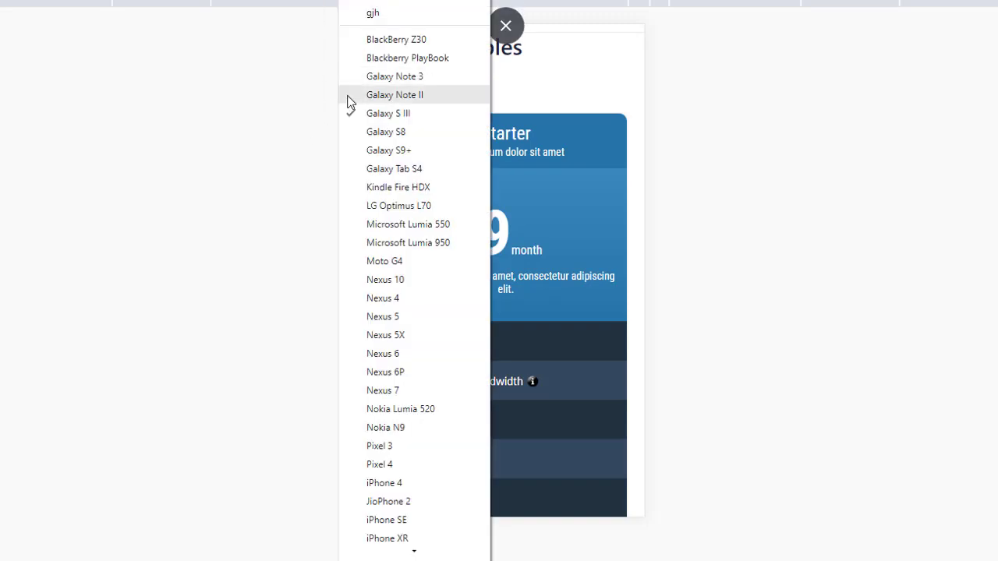
click(373, 130)
Step: Scroll through the Galaxy S8 preview to check each plan renders as a full-width card
scroll(388, 175, down, 1)
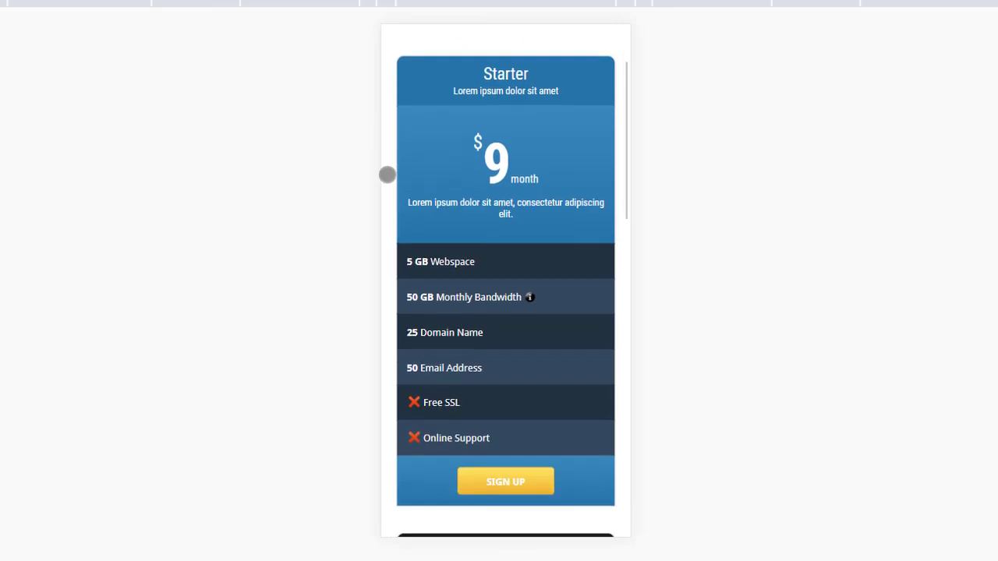
scroll(388, 174, down, 6)
scroll(387, 174, down, 6)
scroll(388, 175, down, 1)
scroll(387, 175, up, 5)
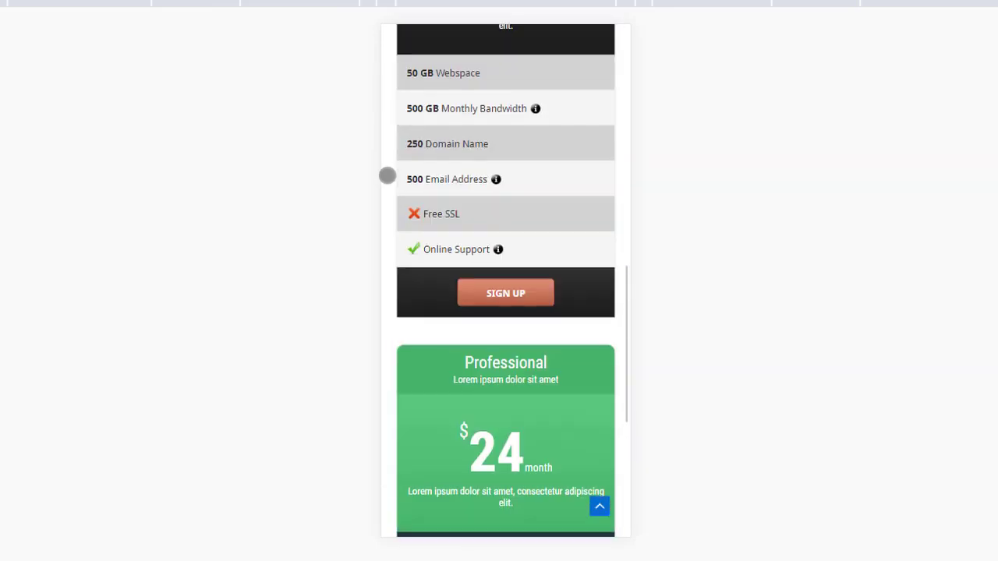
scroll(387, 174, up, 5)
scroll(388, 175, up, 4)
scroll(387, 174, up, 2)
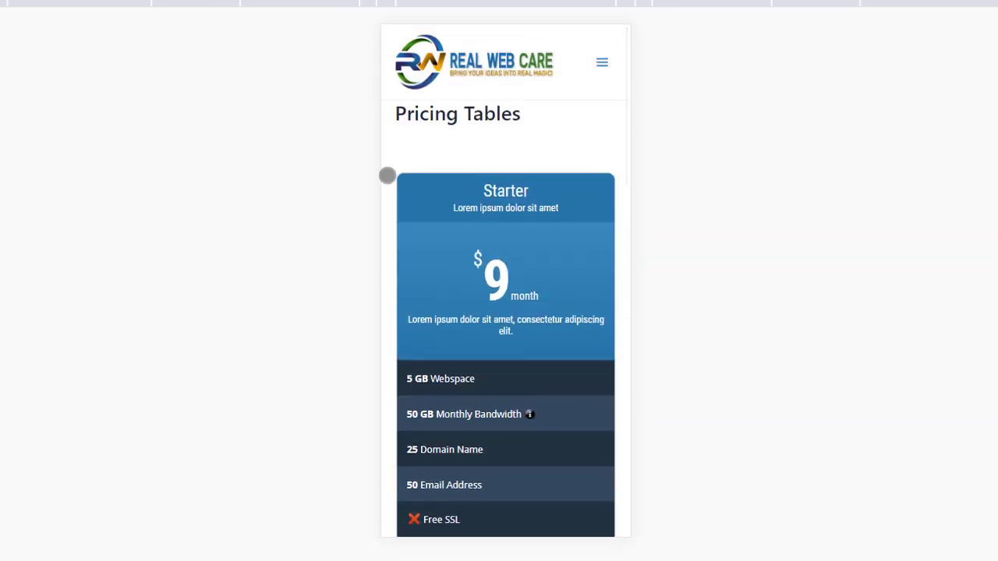